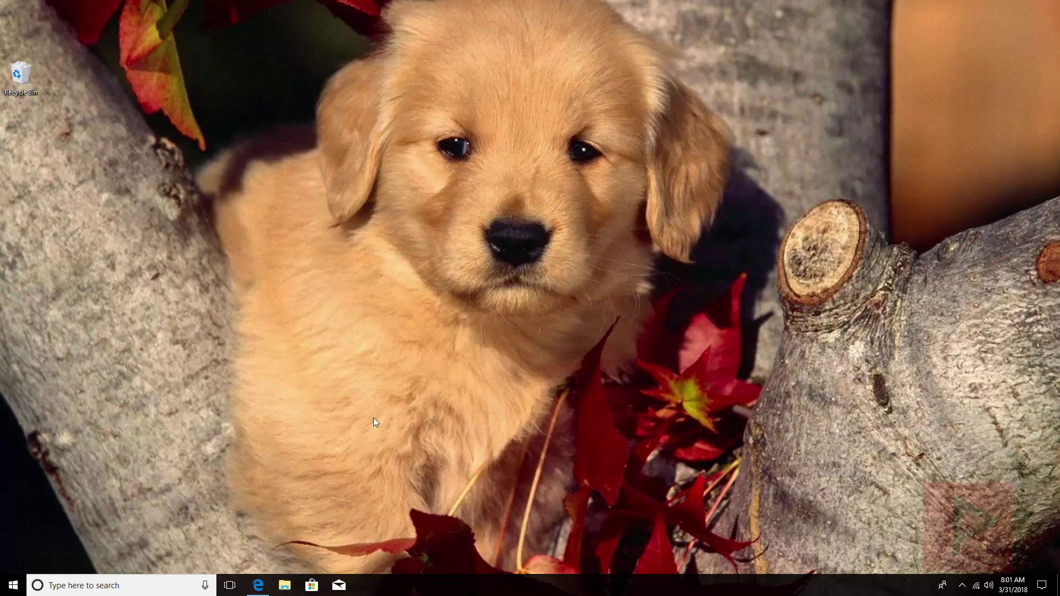
Look through the PS3 homebrew apps listed in the Brewology store's Homebrew section in Edge
{"action": "left_click", "coordinate": [259, 585]}
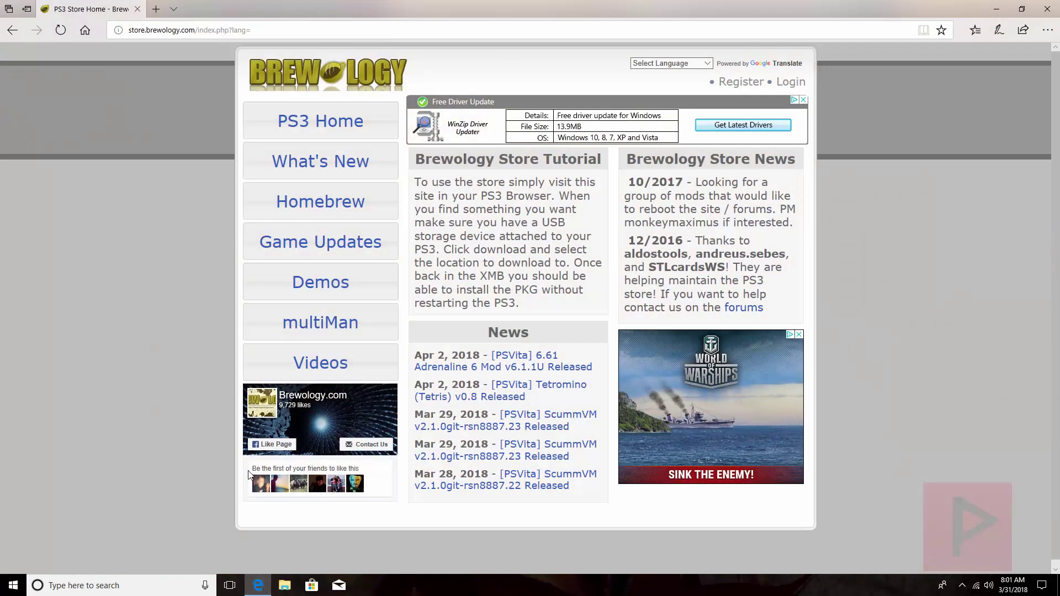
{"action": "left_click", "coordinate": [316, 215]}
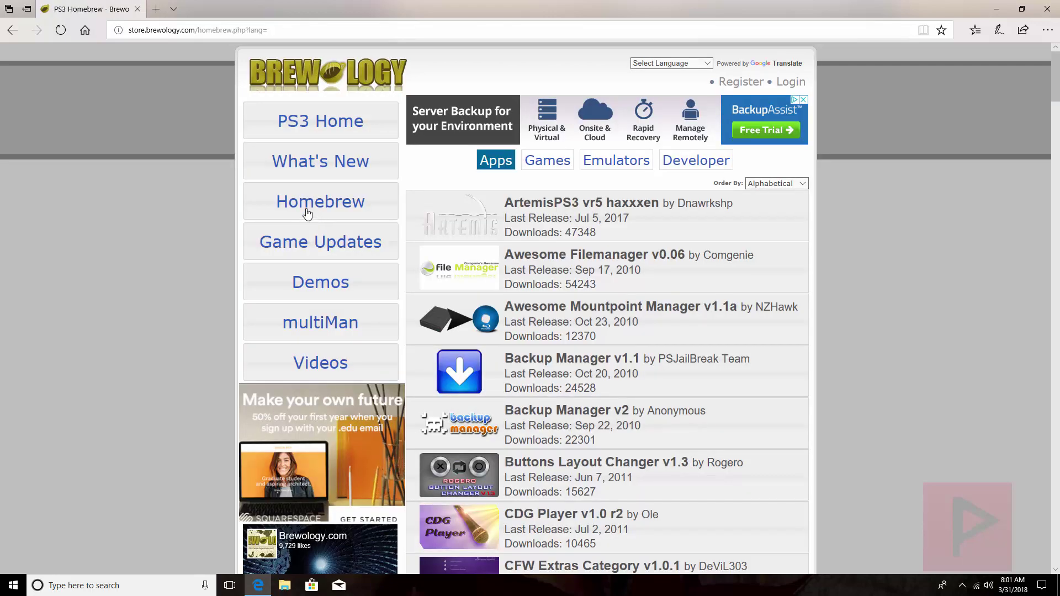
{"action": "scroll", "coordinate": [635, 297], "scroll_direction": "down", "scroll_amount": 12}
{"action": "scroll", "coordinate": [659, 296], "scroll_direction": "down", "scroll_amount": 1}
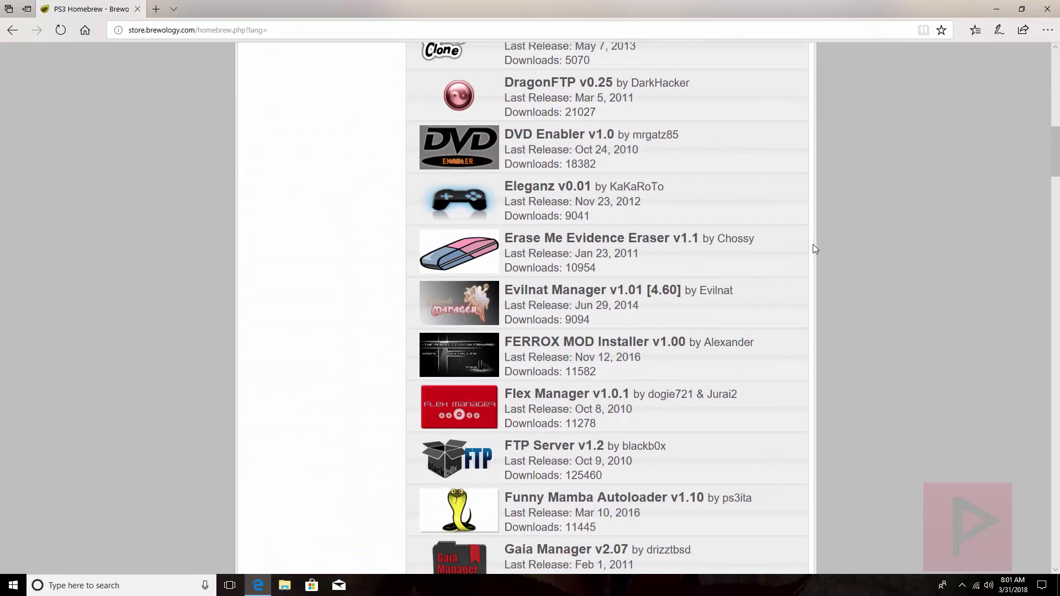
{"action": "left_click", "coordinate": [993, 9]}
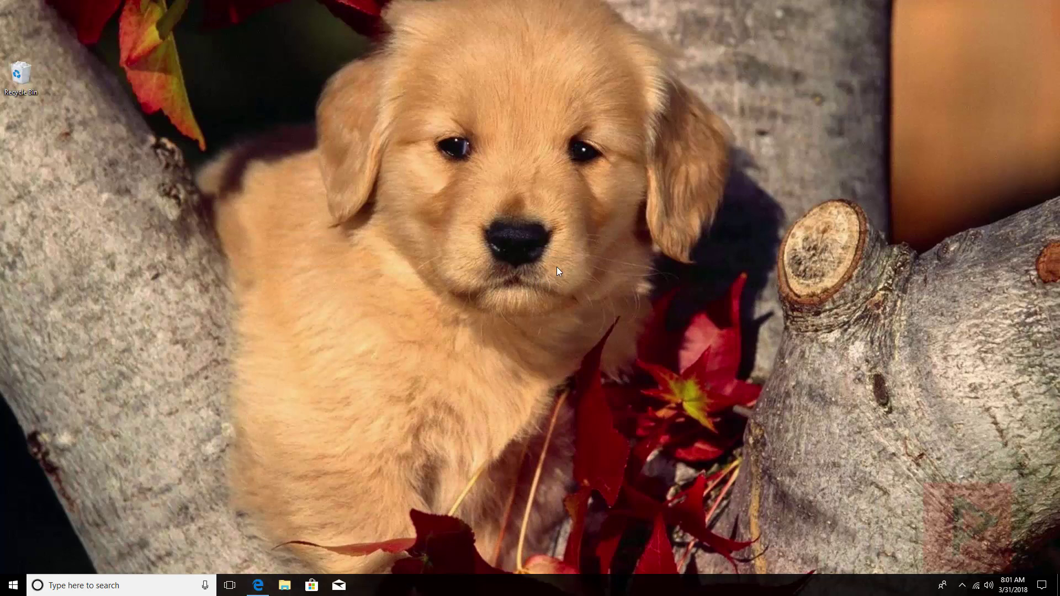
Switch to File Explorer and check the PKG files stored in the root of USB DRIVE (F:)
{"action": "key", "text": "super+e"}
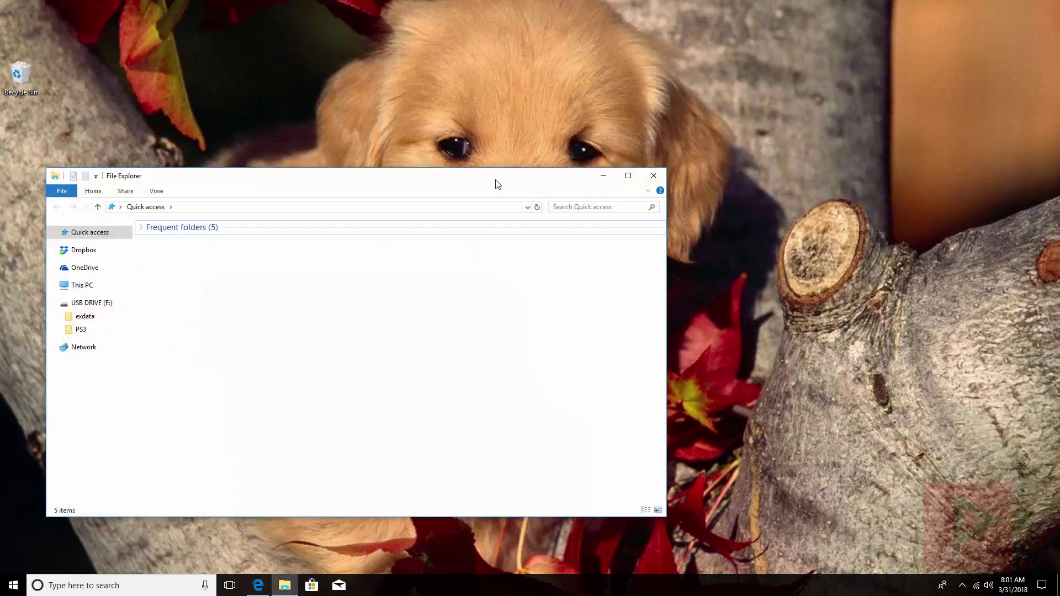
{"action": "left_click", "coordinate": [95, 306]}
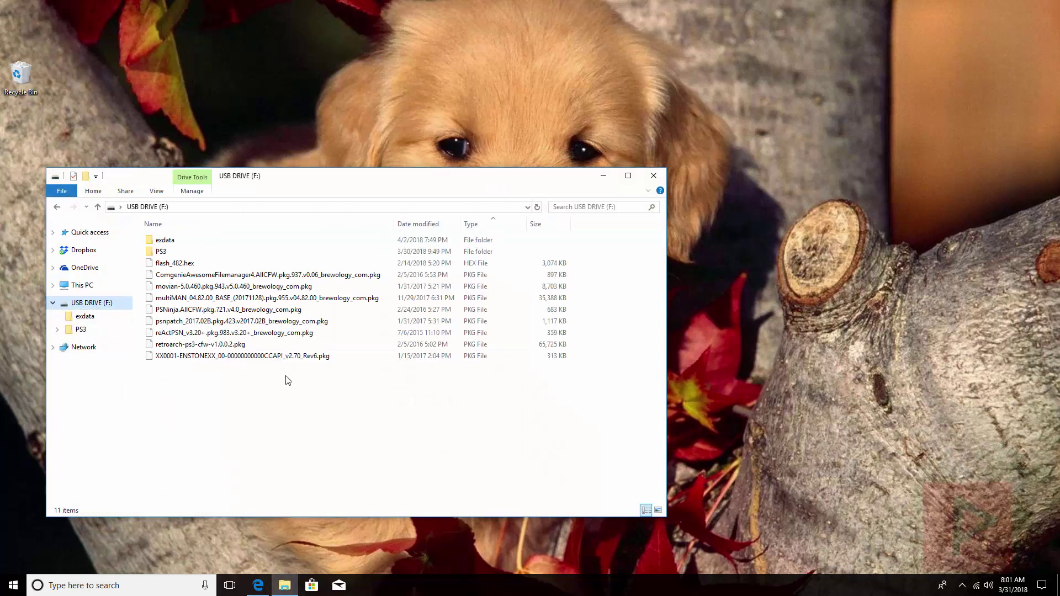
{"action": "left_click_drag", "start_coordinate": [294, 430], "coordinate": [203, 271]}
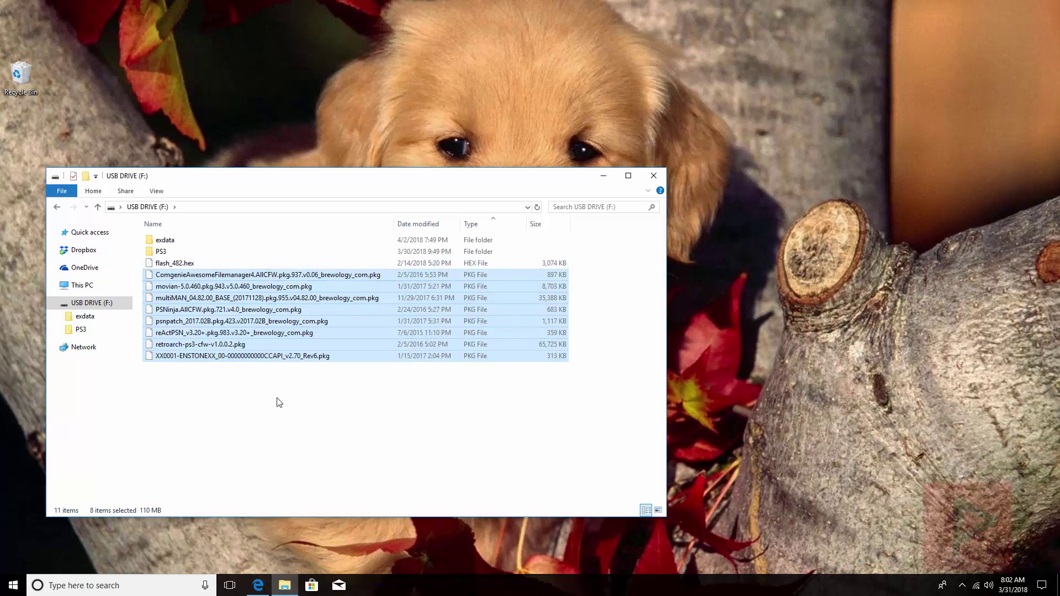
{"action": "left_click_drag", "start_coordinate": [279, 402], "coordinate": [255, 284]}
{"action": "left_click", "coordinate": [346, 436]}
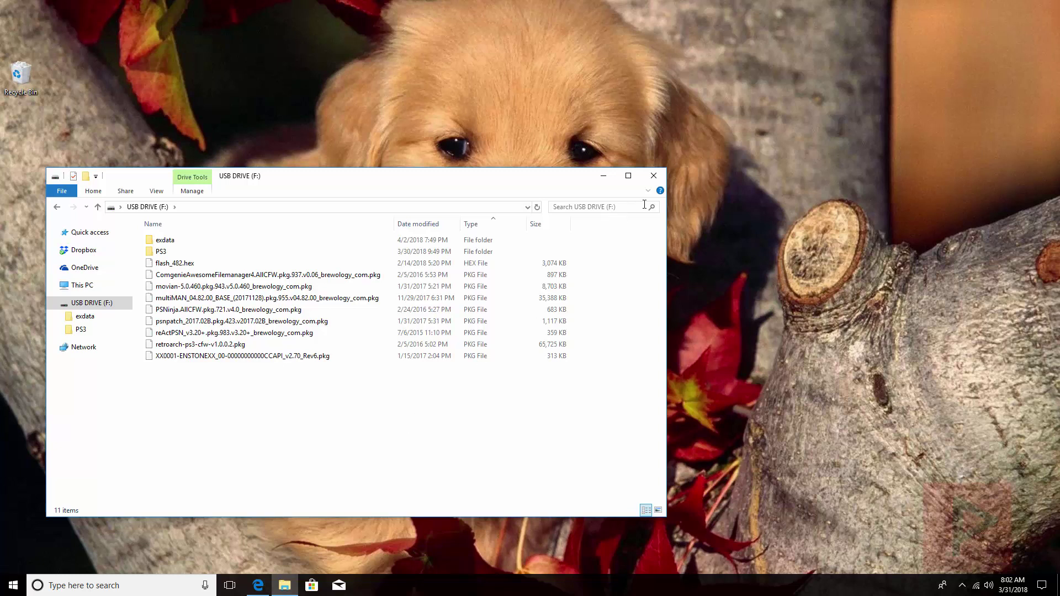
{"action": "left_click", "coordinate": [657, 175]}
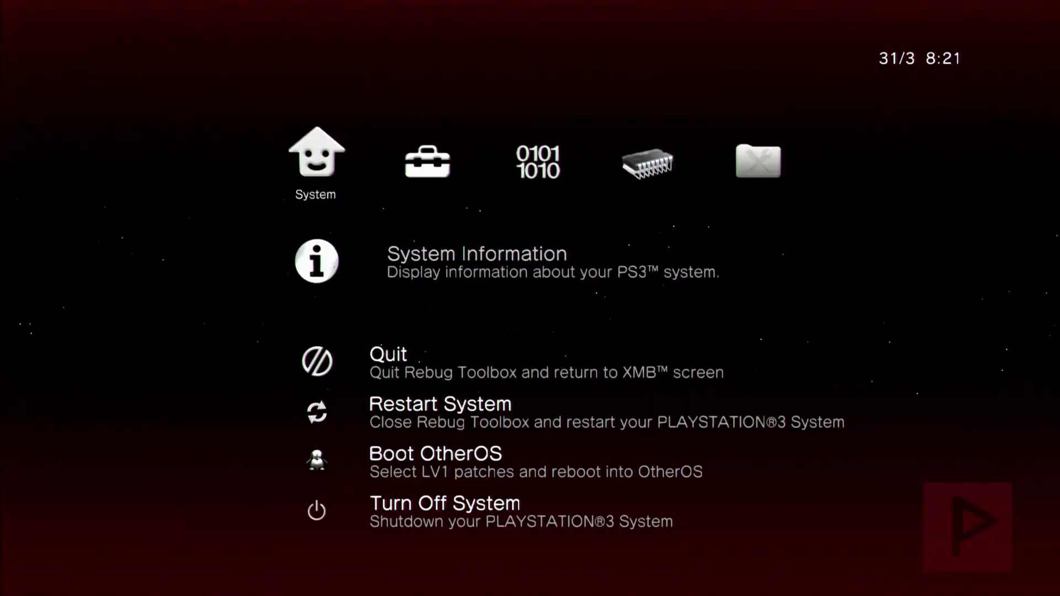
View the console's system information in Rebug Toolbox and examine the Selector options from System Mode down to Toggle webMAN
{"action": "key", "text": "Return"}
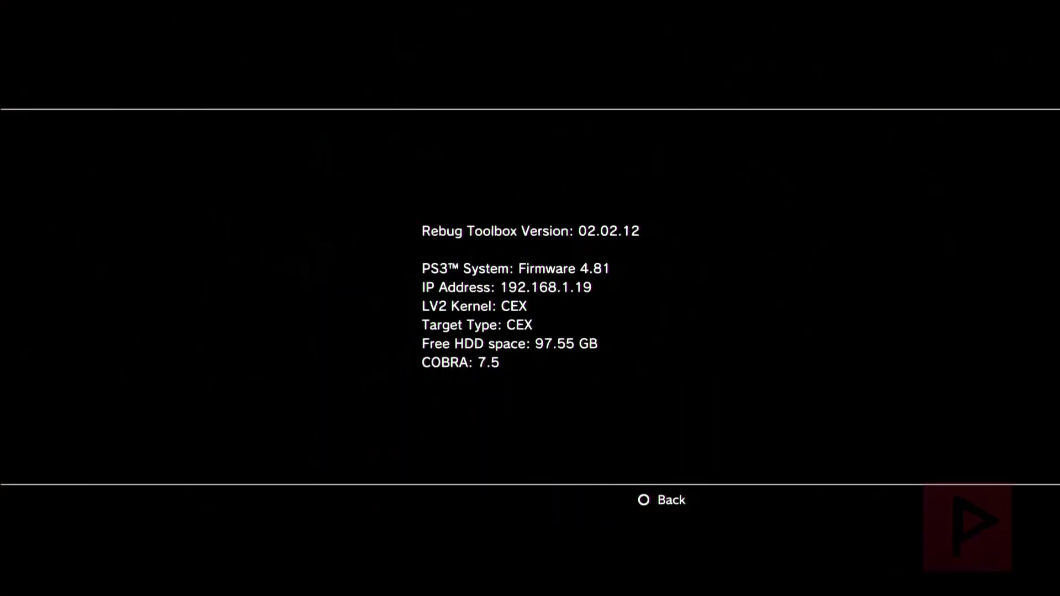
{"action": "key", "text": "Escape"}
{"action": "key", "text": "Right"}
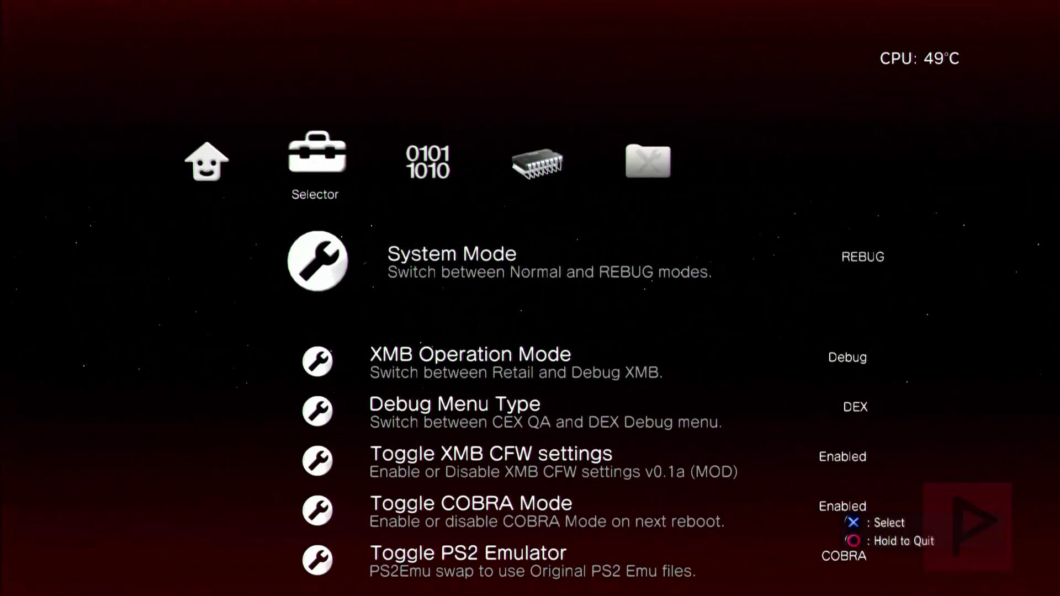
{"action": "key", "text": "Down"}
{"action": "key", "text": "Down"}
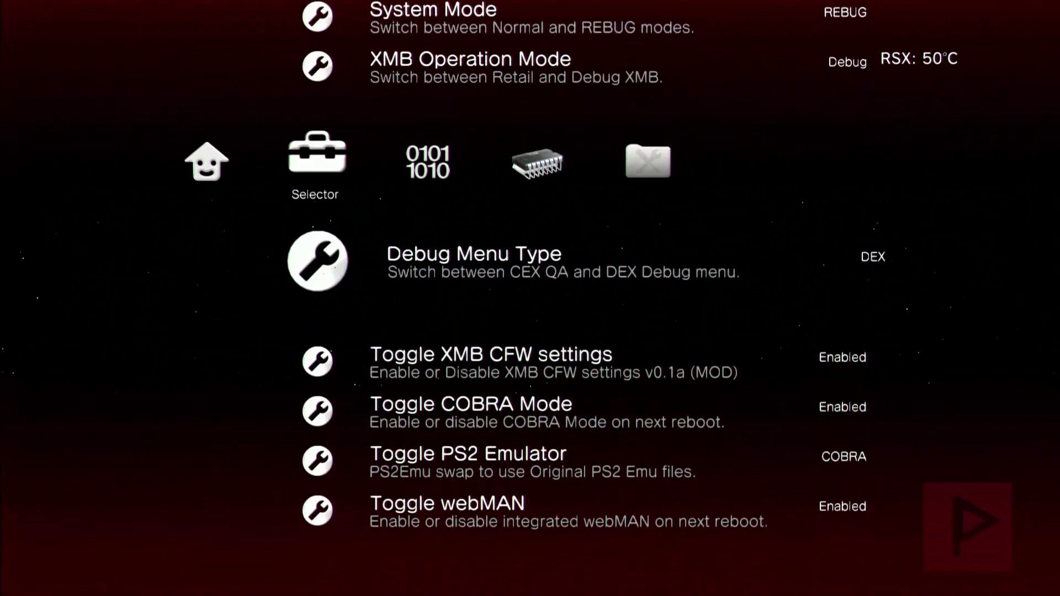
{"action": "key", "text": "Down"}
{"action": "key", "text": "Down"}
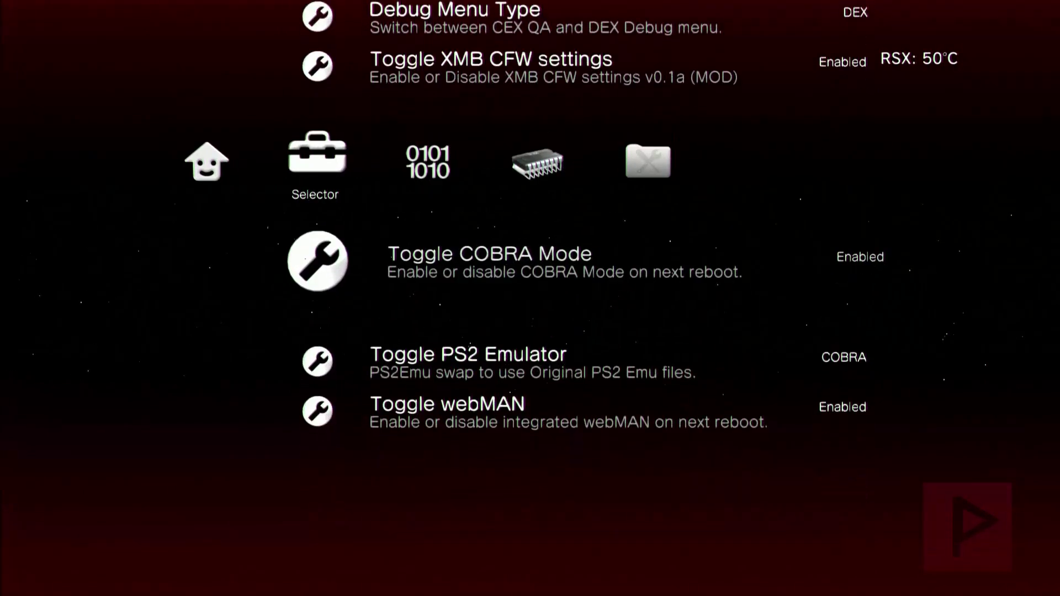
{"action": "key", "text": "Down"}
{"action": "key", "text": "Down"}
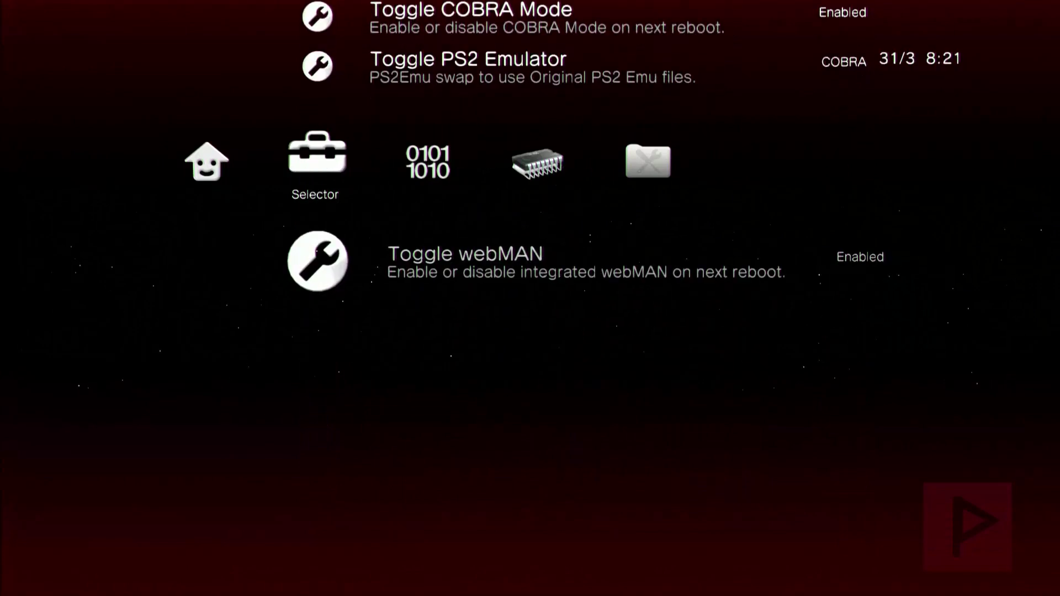
Check the Utilities options in Rebug Toolbox and return to the XMB
{"action": "key", "text": "Right"}
{"action": "key", "text": "Right"}
{"action": "key", "text": "Right"}
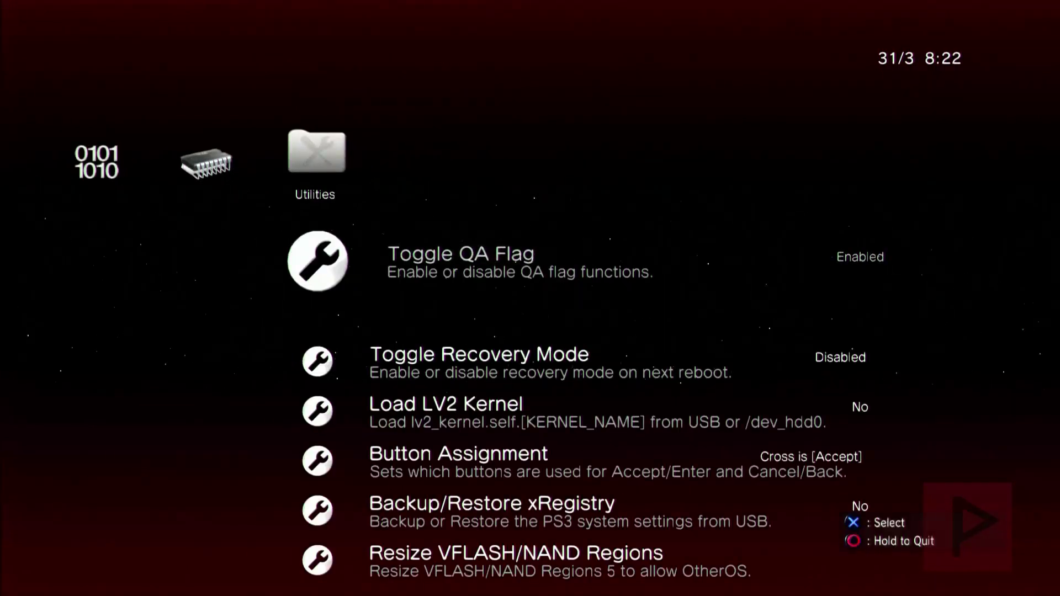
{"action": "key", "text": "Left"}
{"action": "key", "text": "Left"}
{"action": "key", "text": "Left"}
{"action": "key", "text": "Left"}
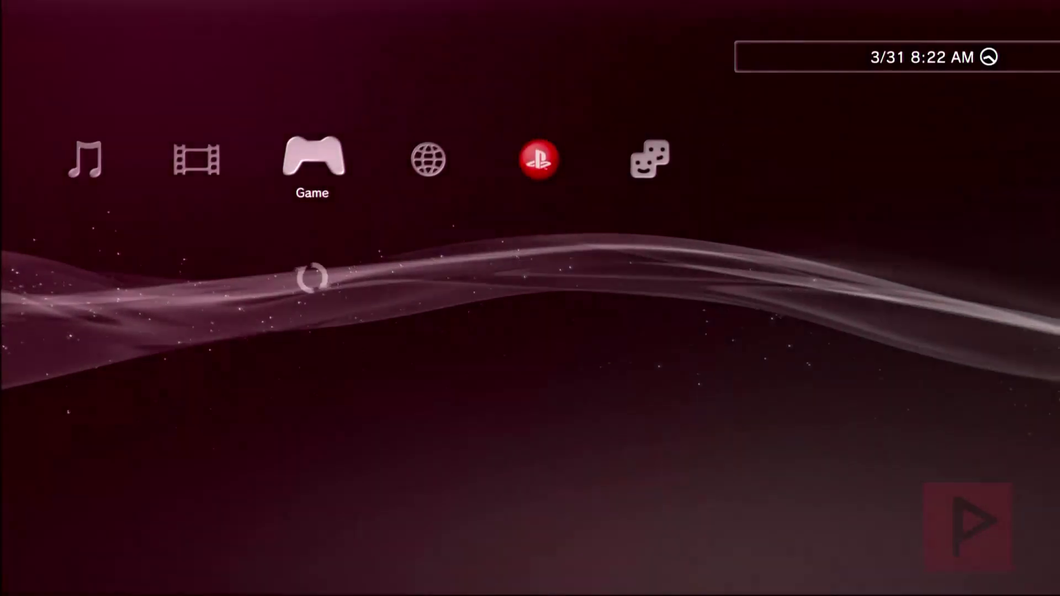
Install the ComgenieAwesomeFilemanager4 v0.06 package from the storage device's root using the Standard option of Package Manager
{"action": "key", "text": "Up"}
{"action": "key", "text": "Up"}
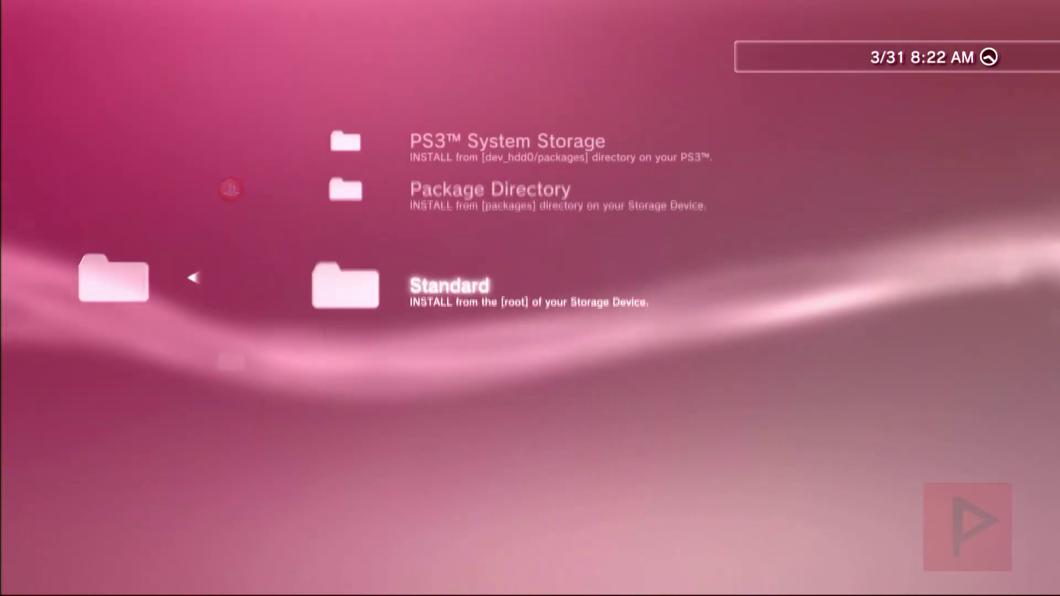
{"action": "key", "text": "Return"}
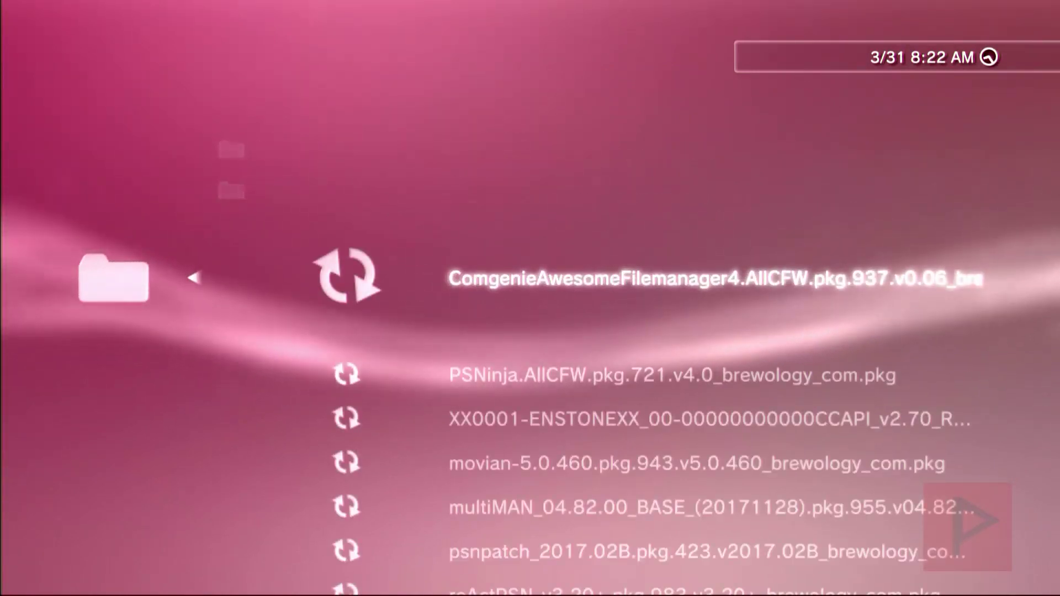
{"action": "key", "text": "Return"}
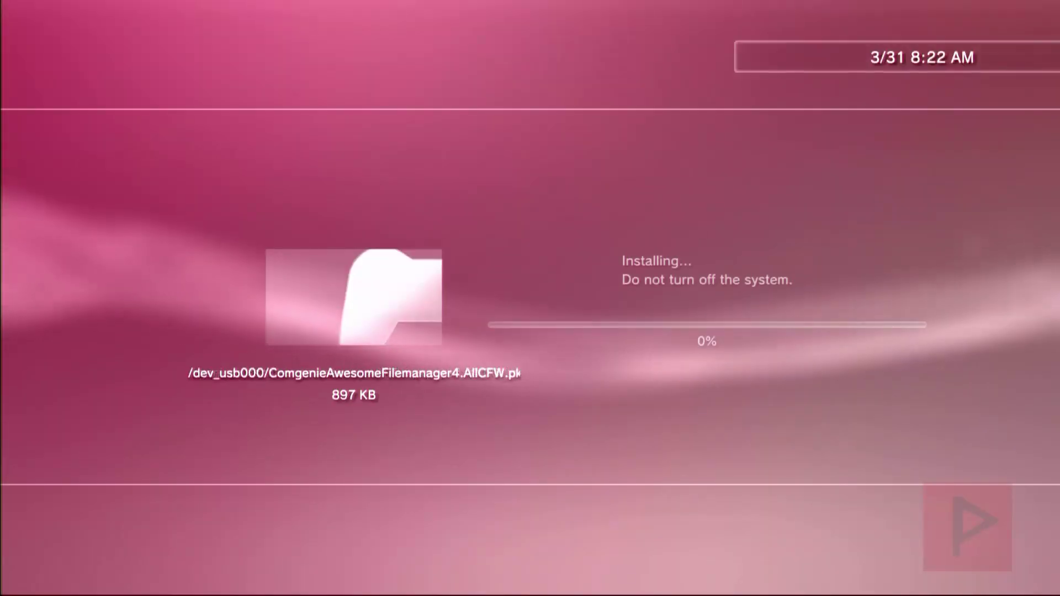
{"action": "key", "text": "Escape"}
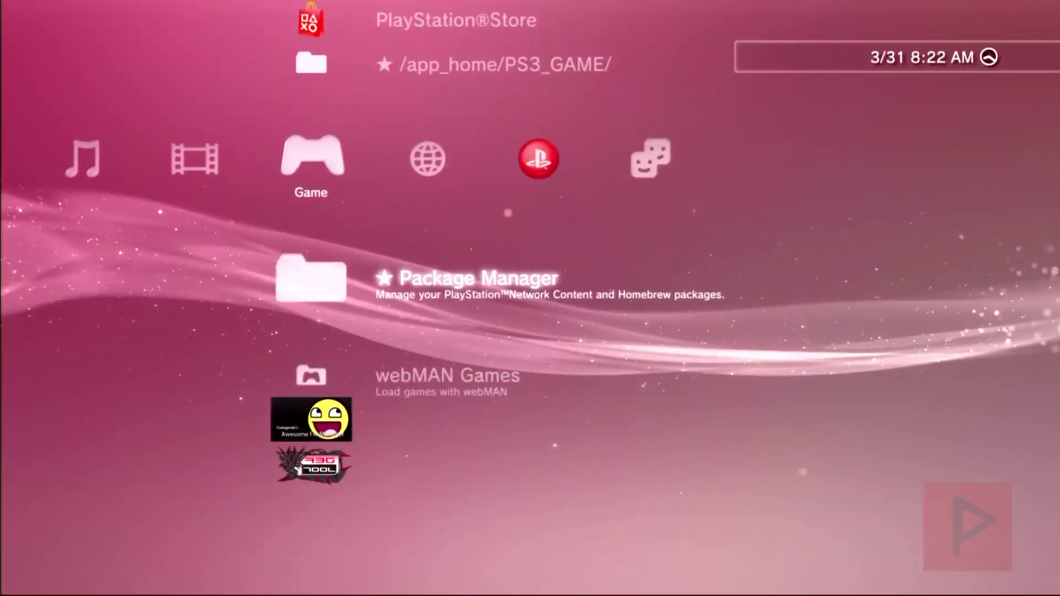
Install the PSNinja.AllCFW v4.0 package from the storage device's root through Package Manager
{"action": "key", "text": "Return"}
{"action": "key", "text": "Down"}
{"action": "key", "text": "Return"}
{"action": "key", "text": "Down"}
{"action": "key", "text": "Return"}
{"action": "key", "text": "Down"}
{"action": "key", "text": "Return"}
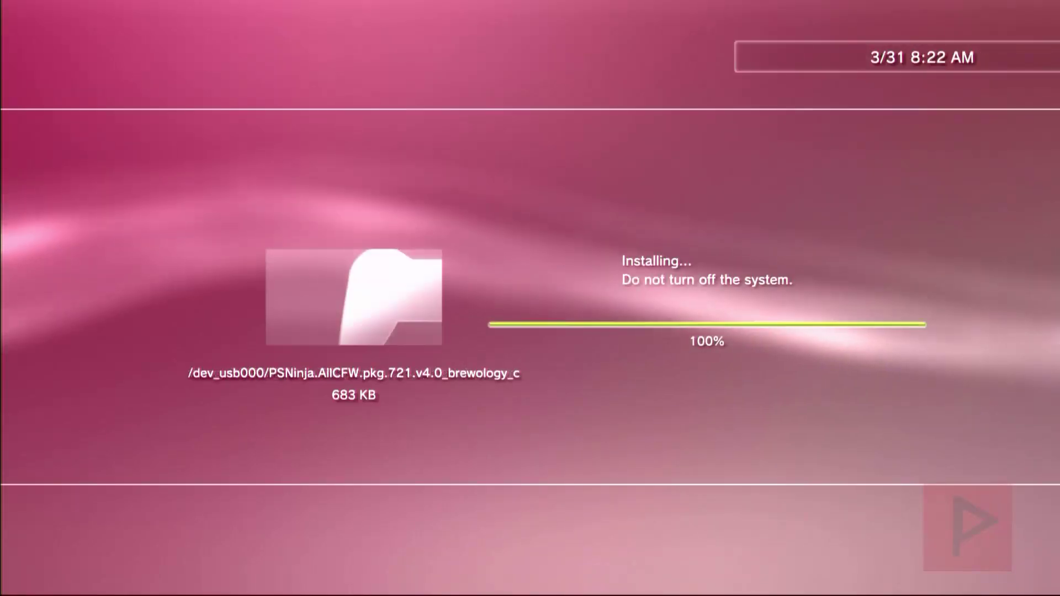
{"action": "key", "text": "Escape"}
Install the multiMAN_04.82.00_BASE_(20171128) package from the storage device's root through Package Manager
{"action": "key", "text": "Return"}
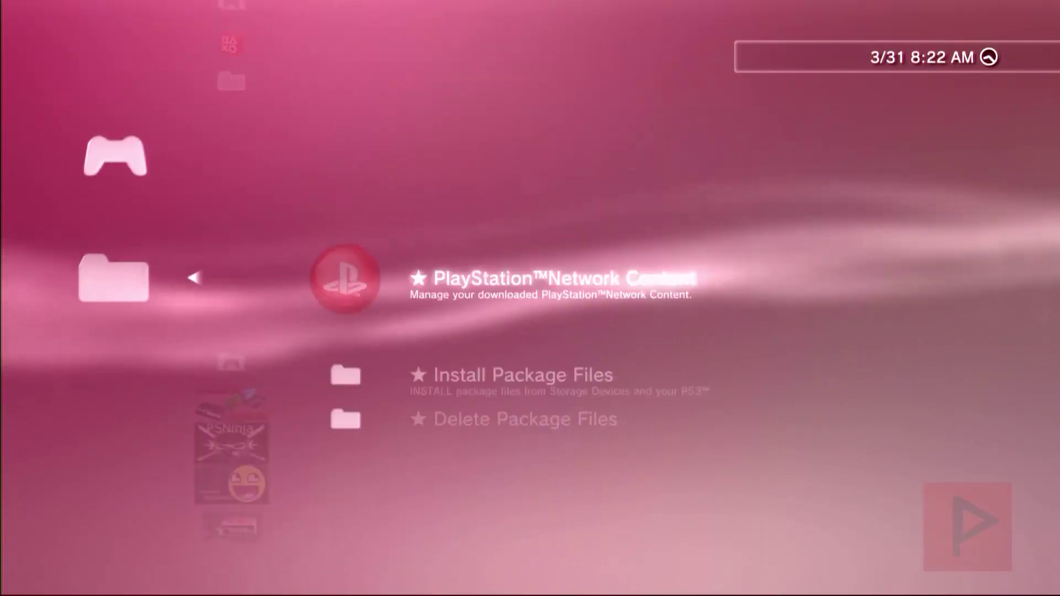
{"action": "key", "text": "Down"}
{"action": "key", "text": "Return"}
{"action": "key", "text": "Return"}
{"action": "key", "text": "Down"}
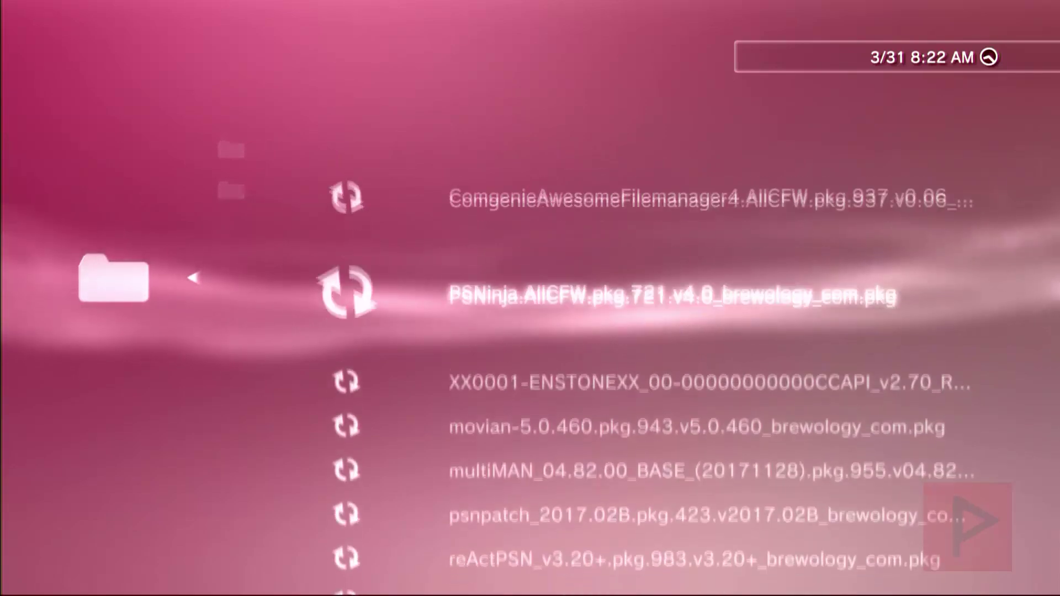
{"action": "key", "text": "Down"}
{"action": "key", "text": "Down"}
{"action": "key", "text": "Return"}
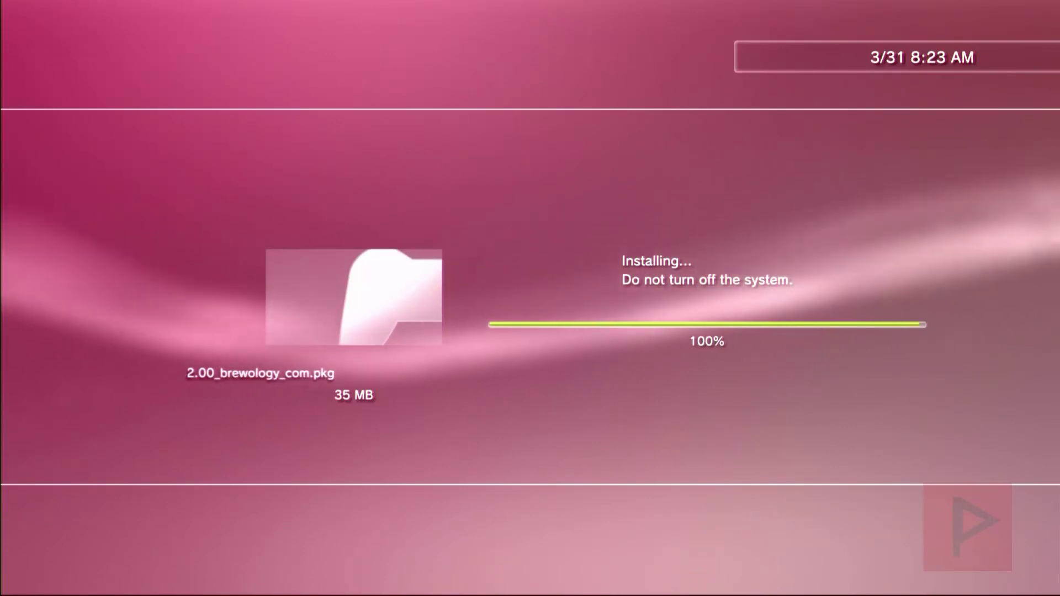
{"action": "key", "text": "Escape"}
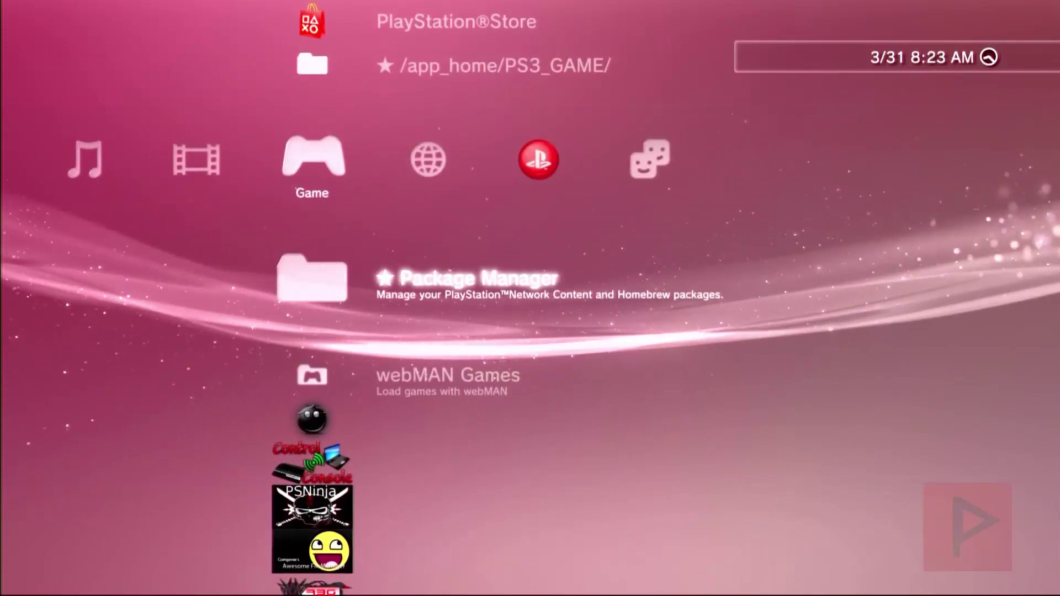
Install the psnpatch_2017.02B package from the storage device's root through Package Manager
{"action": "key", "text": "Return"}
{"action": "key", "text": "Down"}
{"action": "key", "text": "Return"}
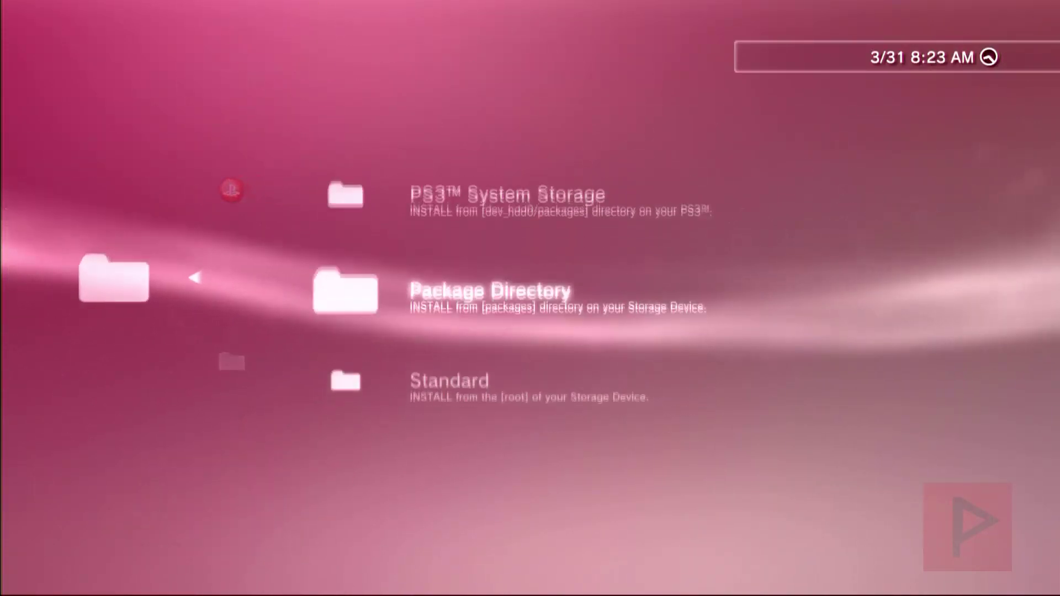
{"action": "key", "text": "Return"}
{"action": "key", "text": "Down"}
{"action": "key", "text": "Down"}
{"action": "key", "text": "Down"}
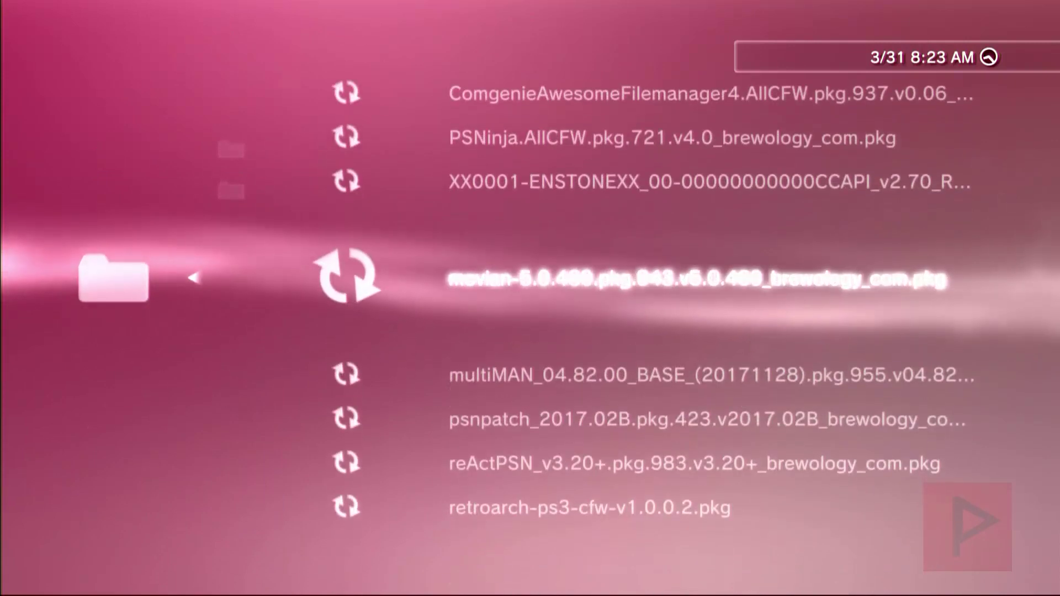
{"action": "key", "text": "Down"}
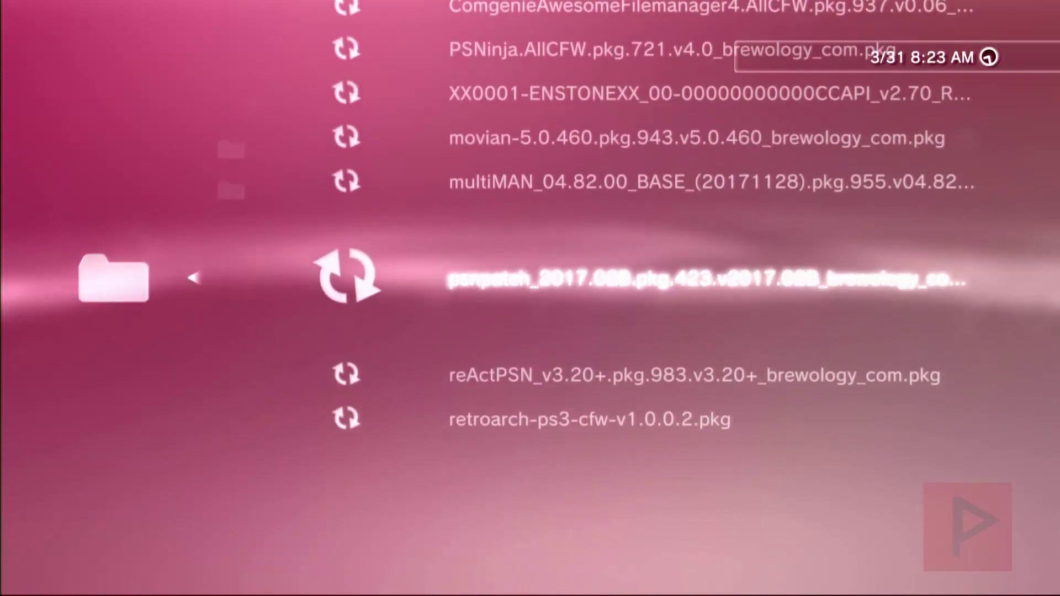
{"action": "key", "text": "Return"}
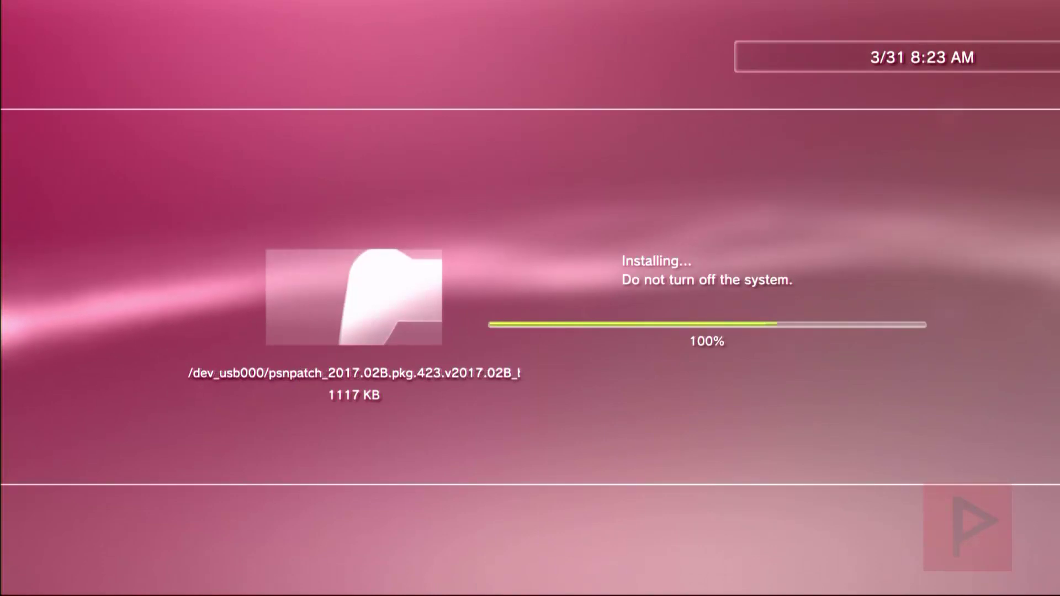
{"action": "key", "text": "Escape"}
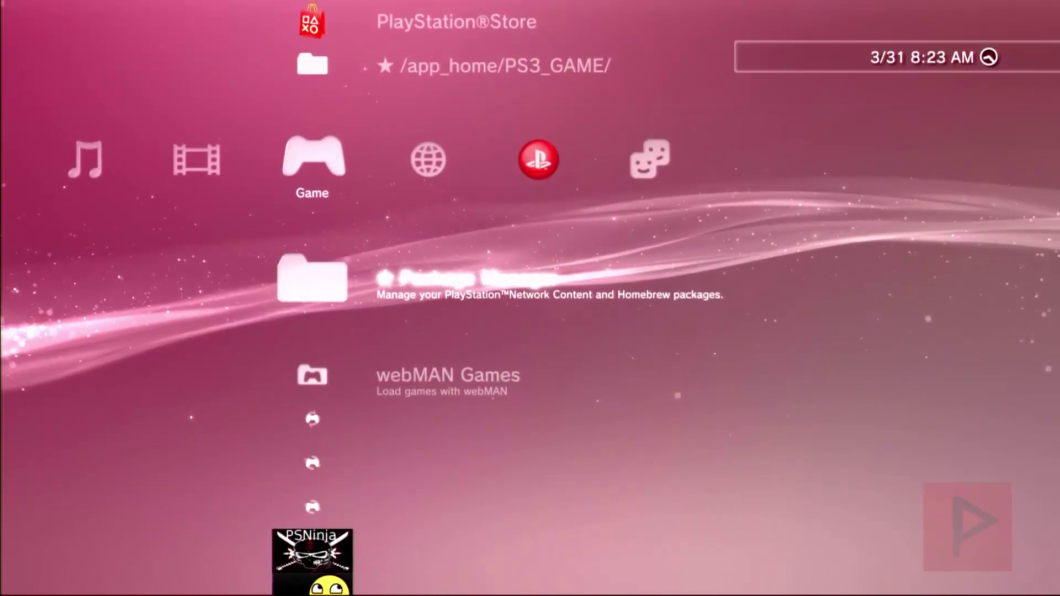
Install the reActPSN_v3.20+ package from the storage device's root through Package Manager
{"action": "key", "text": "Return"}
{"action": "key", "text": "Down"}
{"action": "key", "text": "Return"}
{"action": "key", "text": "Return"}
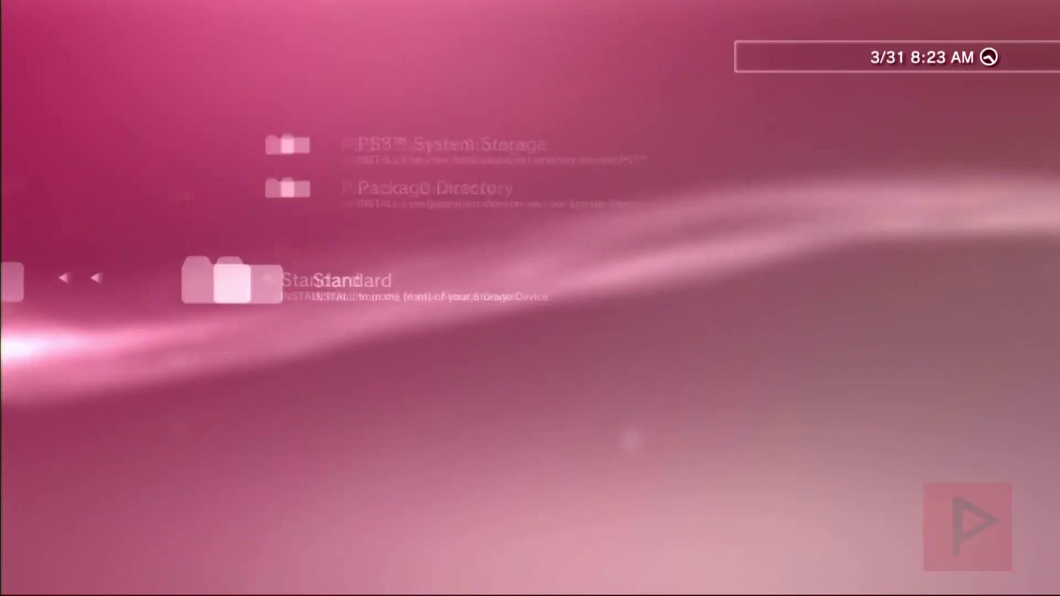
{"action": "key", "text": "Down"}
{"action": "key", "text": "Down"}
{"action": "key", "text": "Down"}
{"action": "key", "text": "Down"}
{"action": "key", "text": "Down"}
{"action": "key", "text": "Down"}
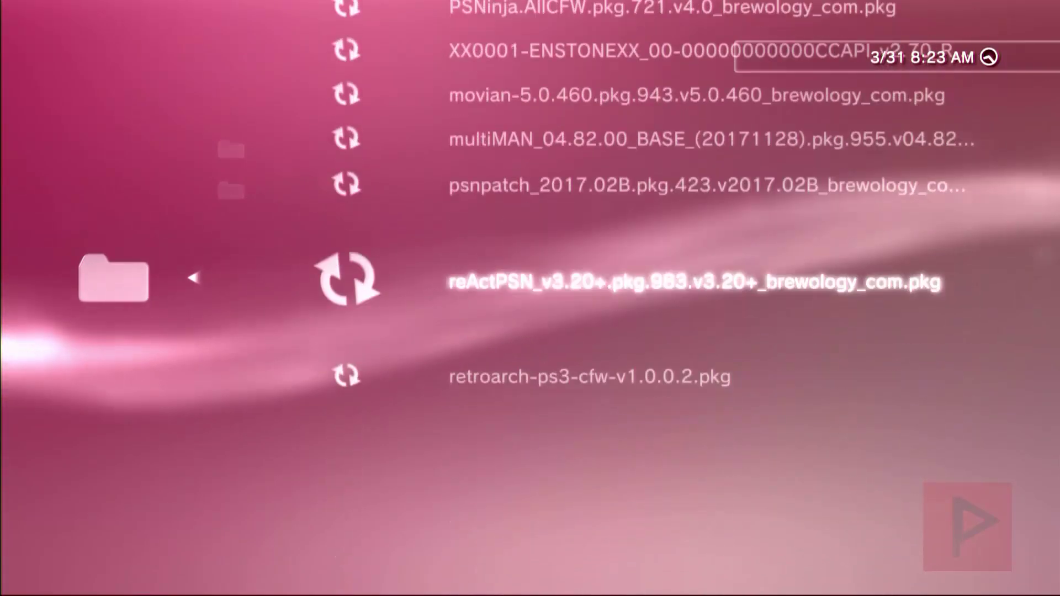
{"action": "key", "text": "Return"}
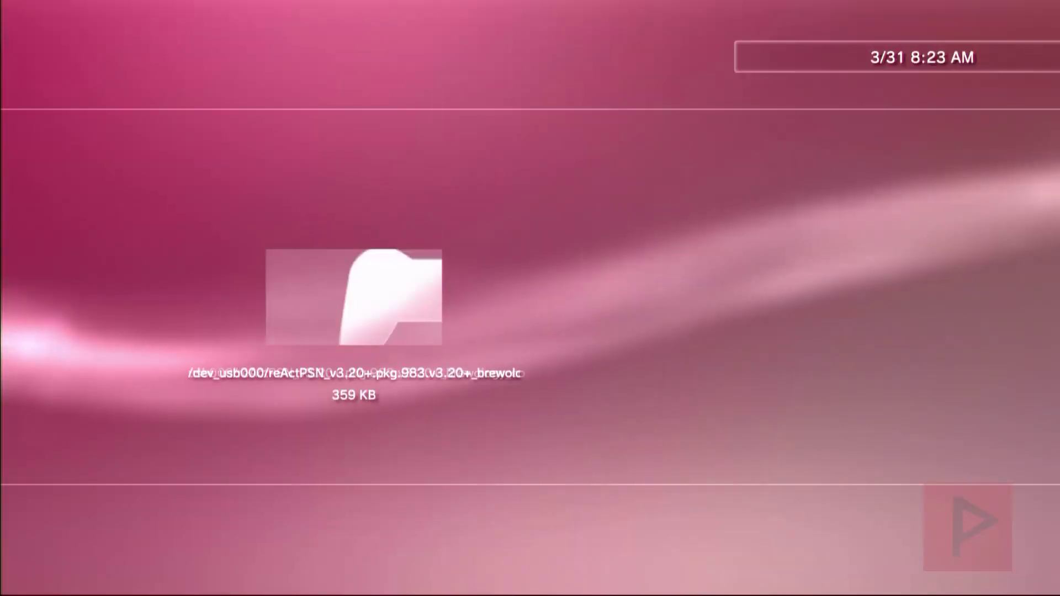
{"action": "key", "text": "Escape"}
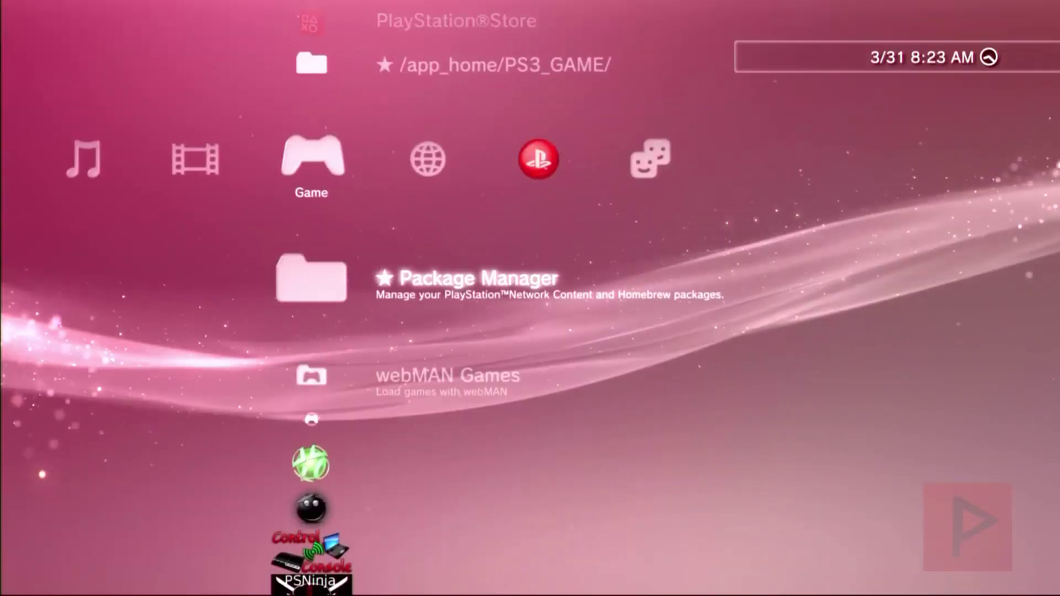
Install the retroarch-ps3-cfw-v1.0.0.2 package from the storage device's root through Package Manager
{"action": "key", "text": "Return"}
{"action": "key", "text": "Return"}
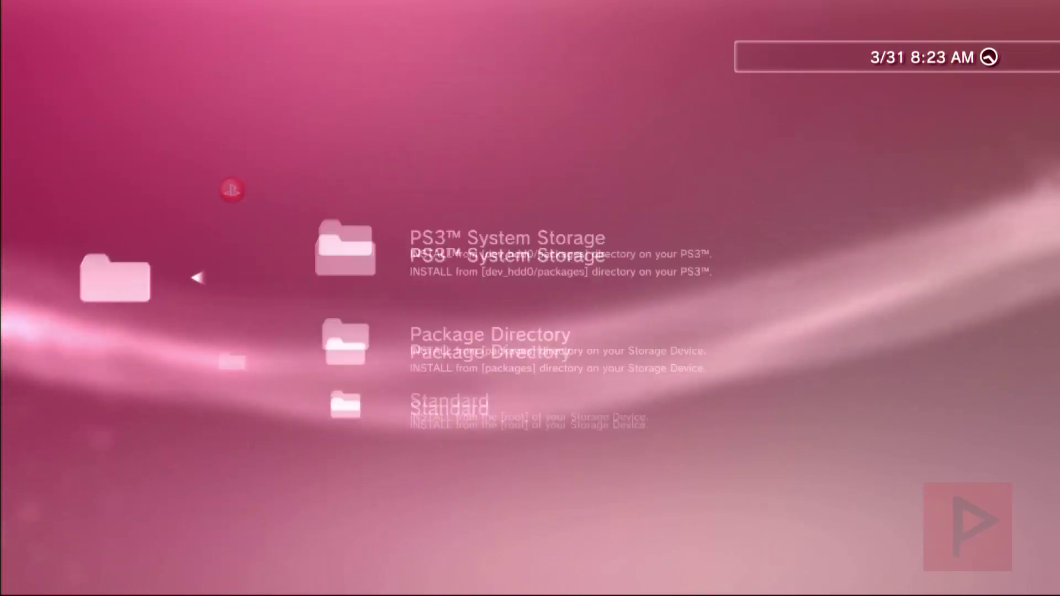
{"action": "key", "text": "Return"}
{"action": "key", "text": "Down"}
{"action": "key", "text": "Down"}
{"action": "key", "text": "Down"}
{"action": "key", "text": "Down"}
{"action": "key", "text": "Down"}
{"action": "key", "text": "Down"}
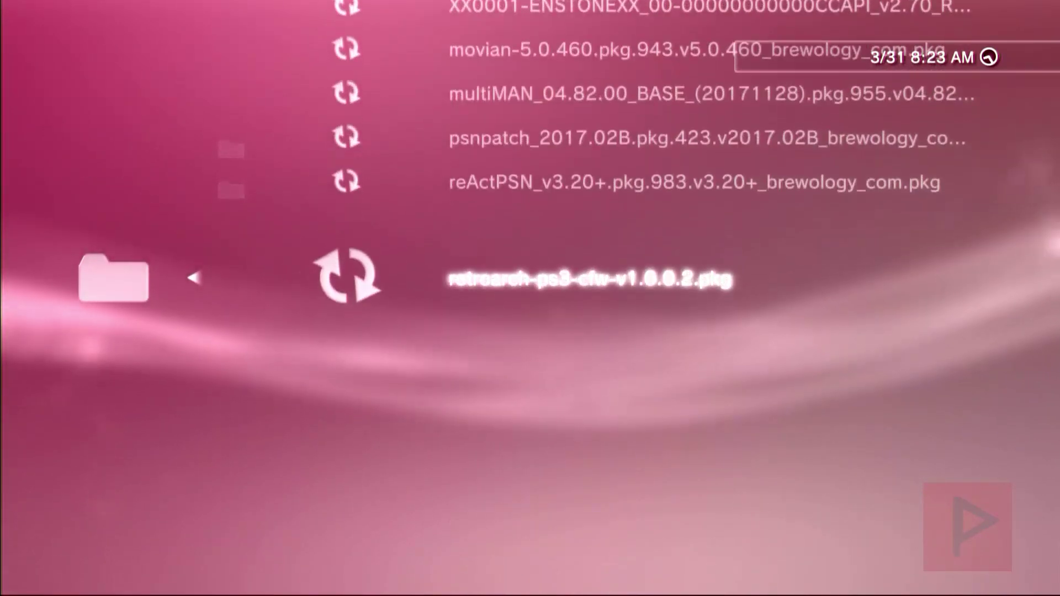
{"action": "key", "text": "Return"}
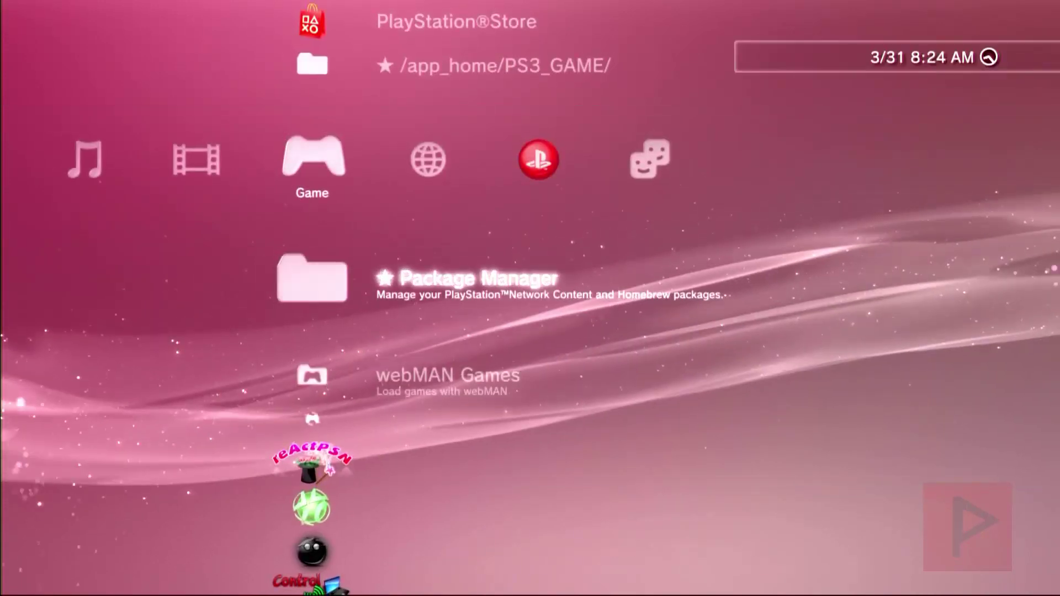
Launch the Control Console API 2.70 Installer/Uninstaller from the PlayStation 3 titles and acknowledge its introduction
{"action": "key", "text": "Down"}
{"action": "key", "text": "Return"}
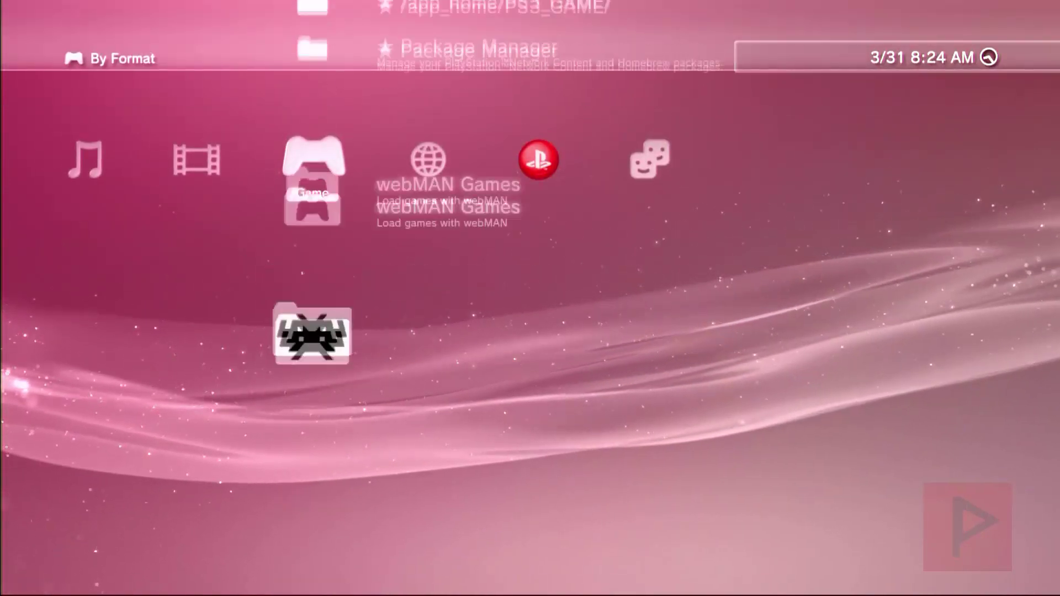
{"action": "key", "text": "Return"}
{"action": "key", "text": "Down"}
{"action": "key", "text": "Down"}
{"action": "key", "text": "Down"}
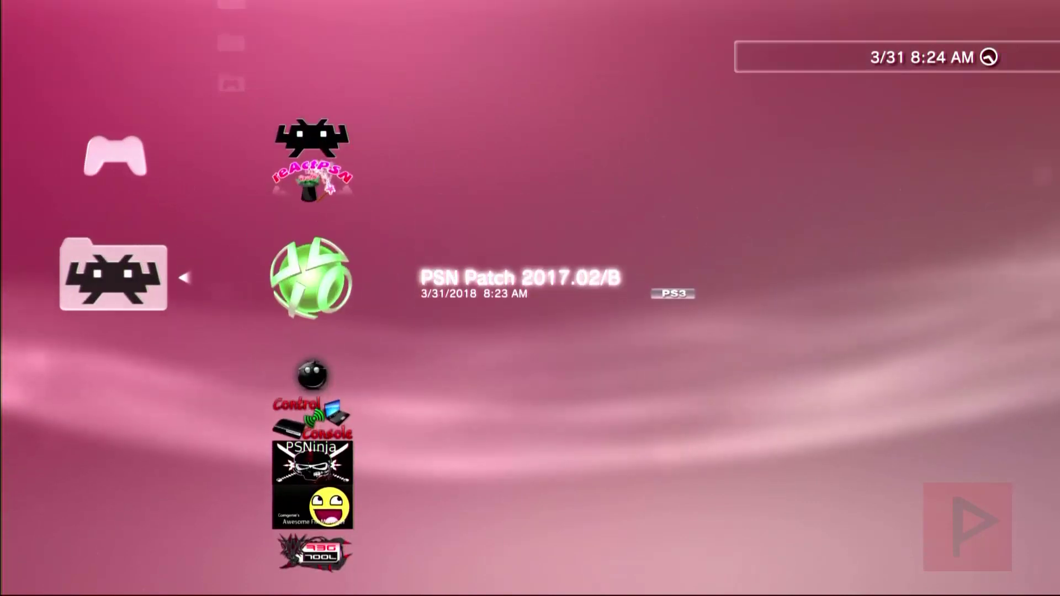
{"action": "key", "text": "Down"}
{"action": "key", "text": "Return"}
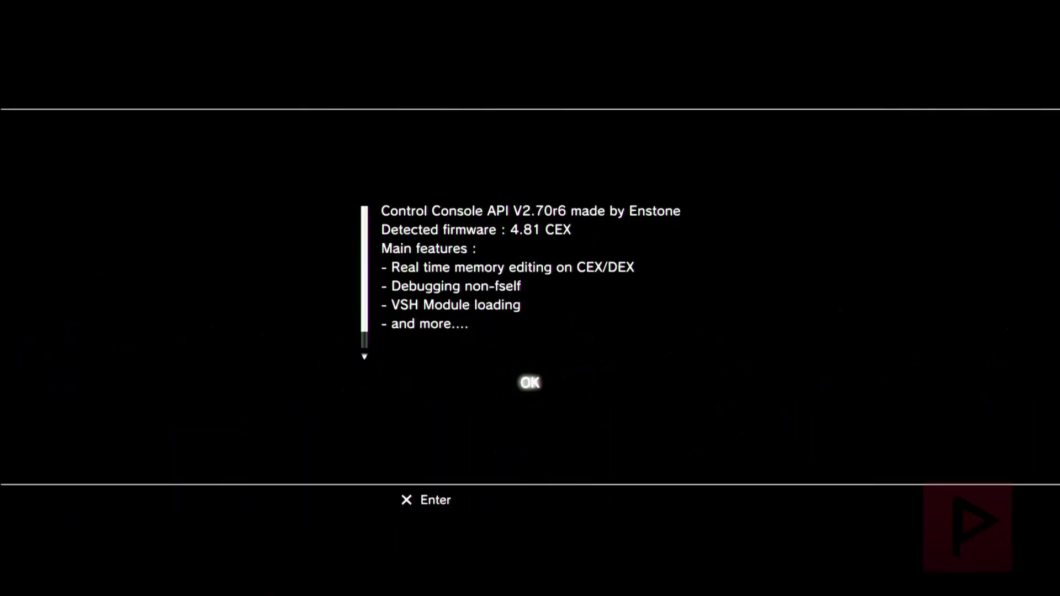
{"action": "key", "text": "Return"}
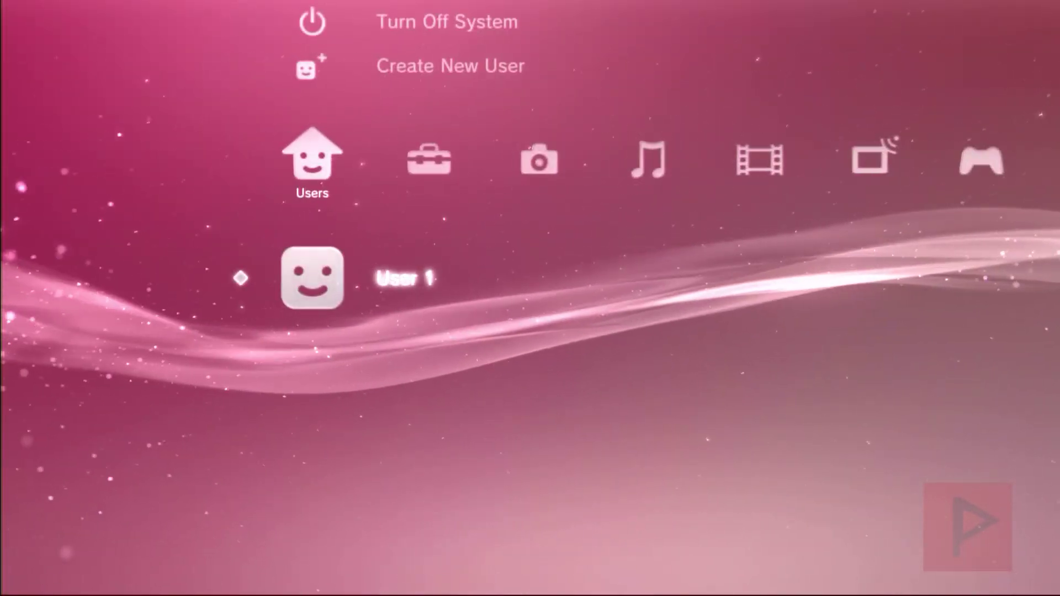
Create a new console user with the user name "aa"
{"action": "key", "text": "Return"}
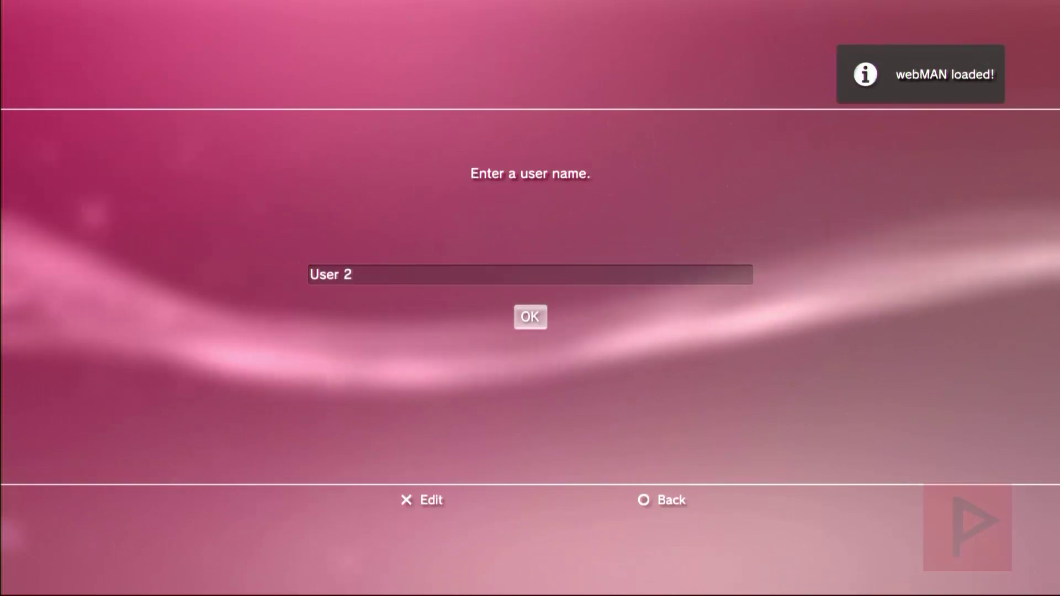
{"action": "key", "text": "Return"}
{"action": "key", "text": "BackSpace"}
{"action": "key", "text": "BackSpace"}
{"action": "key", "text": "BackSpace"}
{"action": "key", "text": "BackSpace"}
{"action": "key", "text": "BackSpace"}
{"action": "key", "text": "BackSpace"}
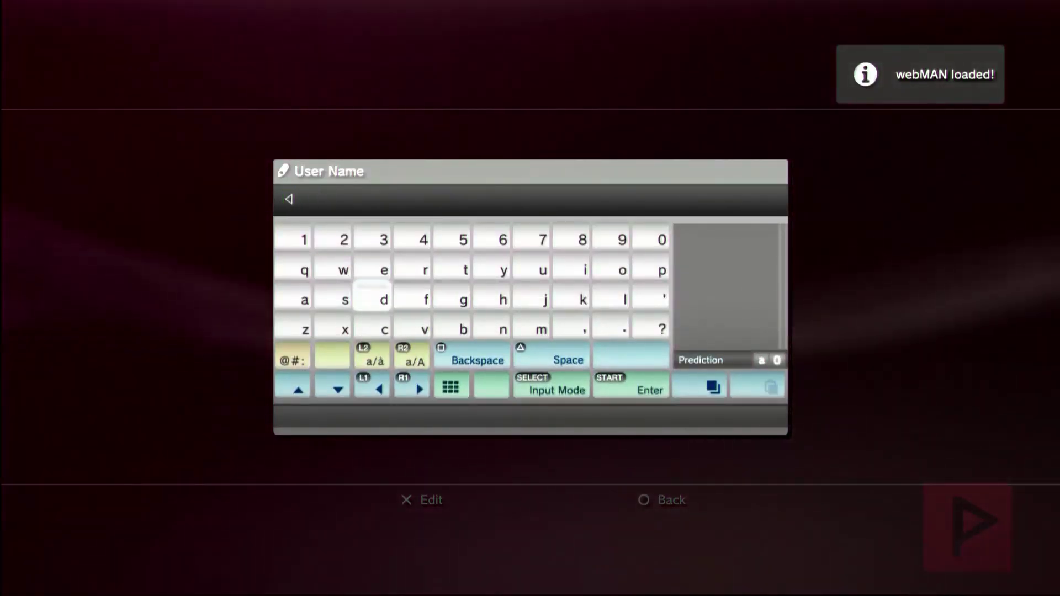
{"action": "type", "text": "aa"}
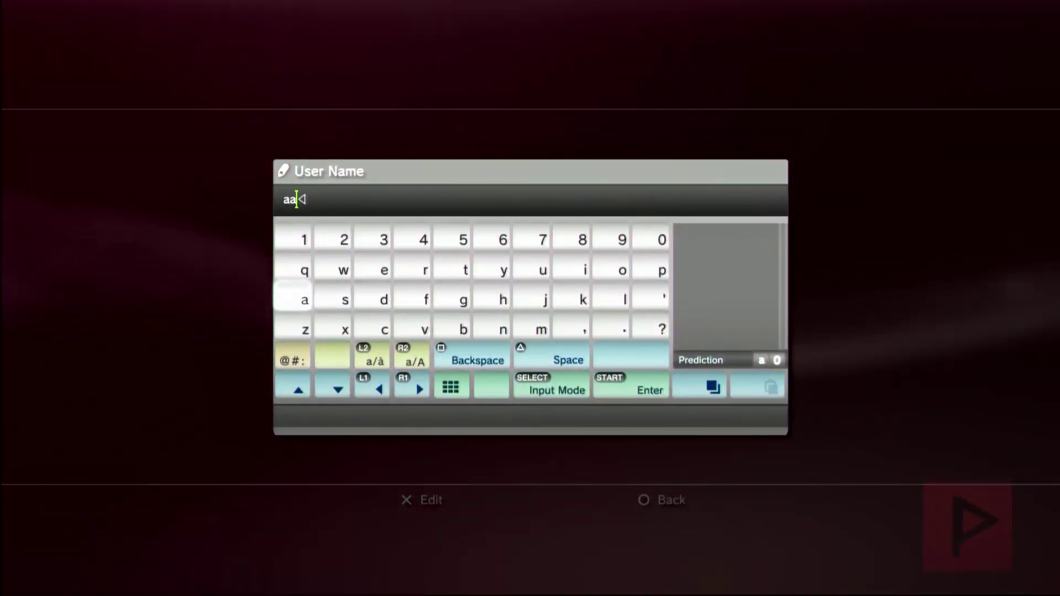
{"action": "key", "text": "Return"}
{"action": "key", "text": "Return"}
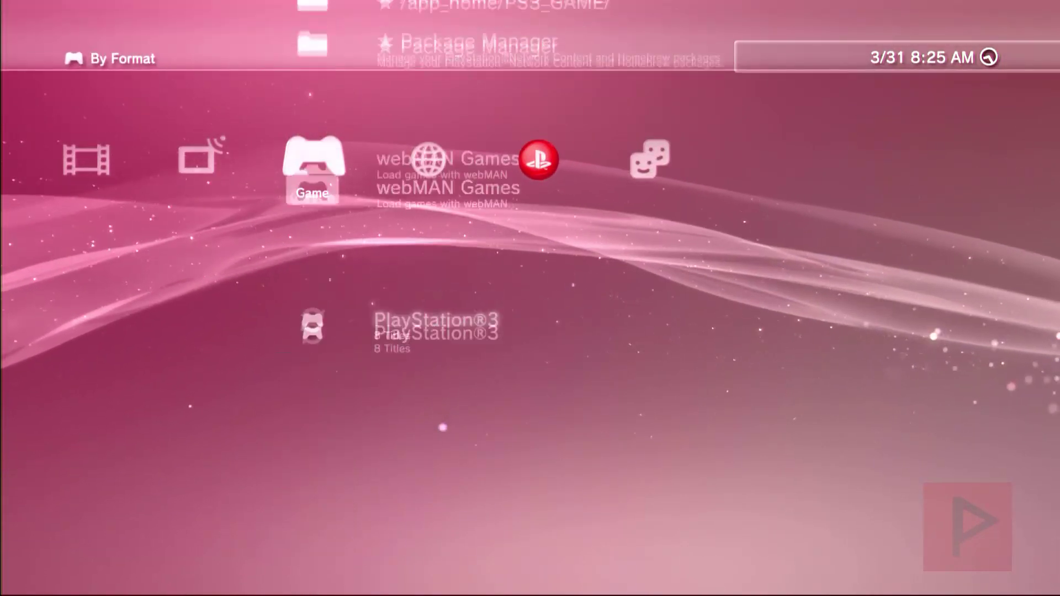
Launch reActPSN 3.20+ from the PlayStation 3 titles in the Game category
{"action": "key", "text": "Return"}
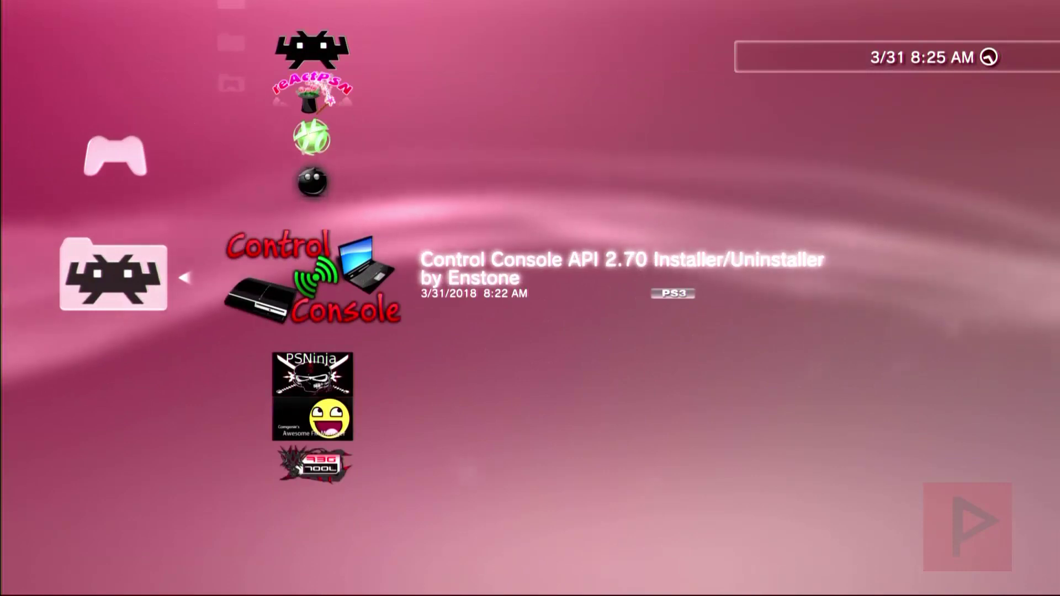
{"action": "key", "text": "Up"}
{"action": "key", "text": "Up"}
{"action": "key", "text": "Up"}
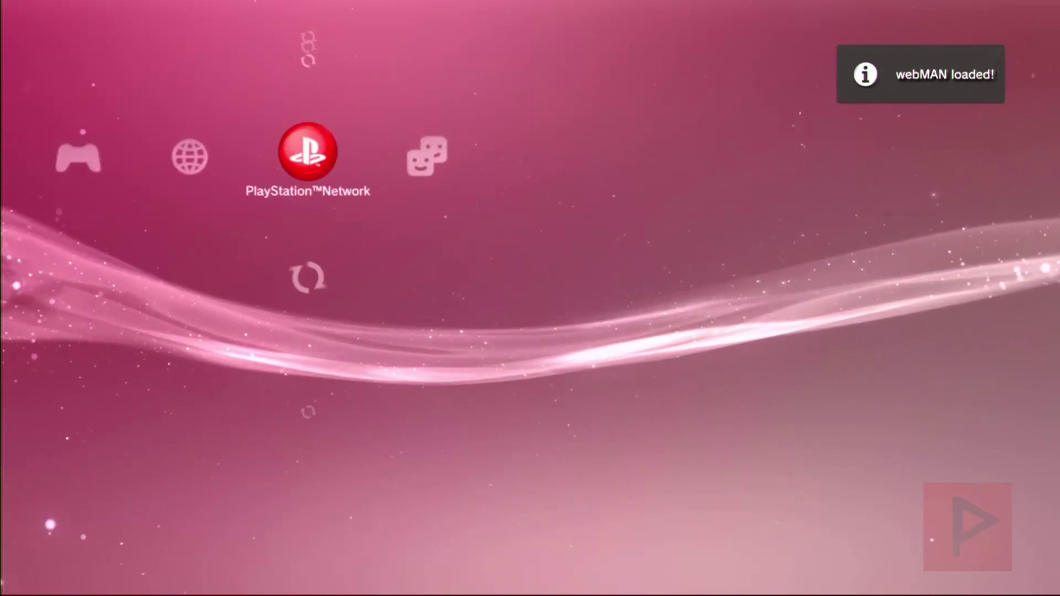
Check the Movian entry under the TV/Video Services category
{"action": "key", "text": "Left"}
{"action": "key", "text": "Left"}
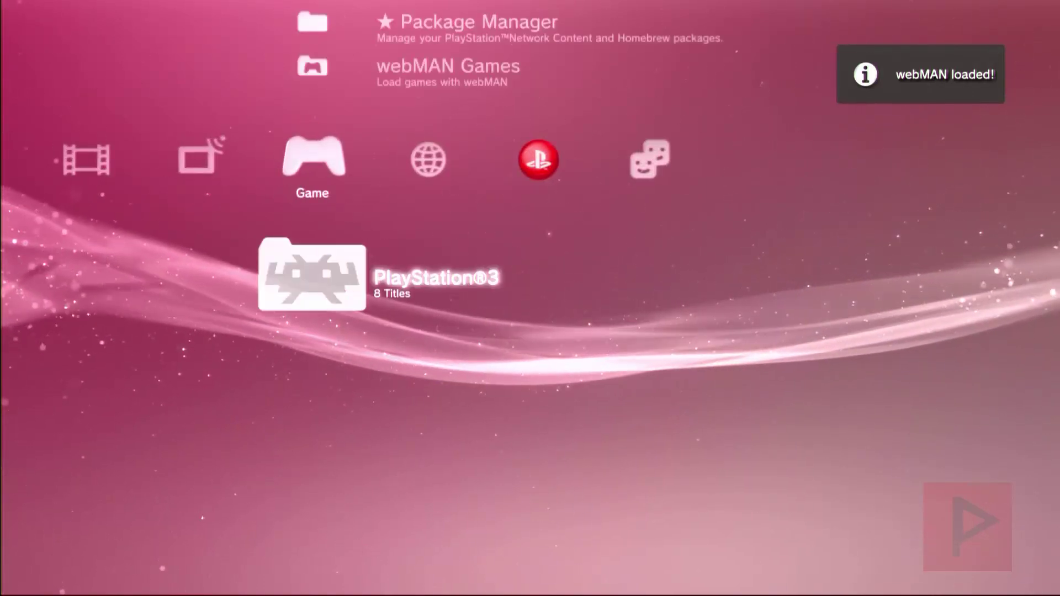
{"action": "key", "text": "Left"}
{"action": "key", "text": "Left"}
{"action": "key", "text": "Right"}
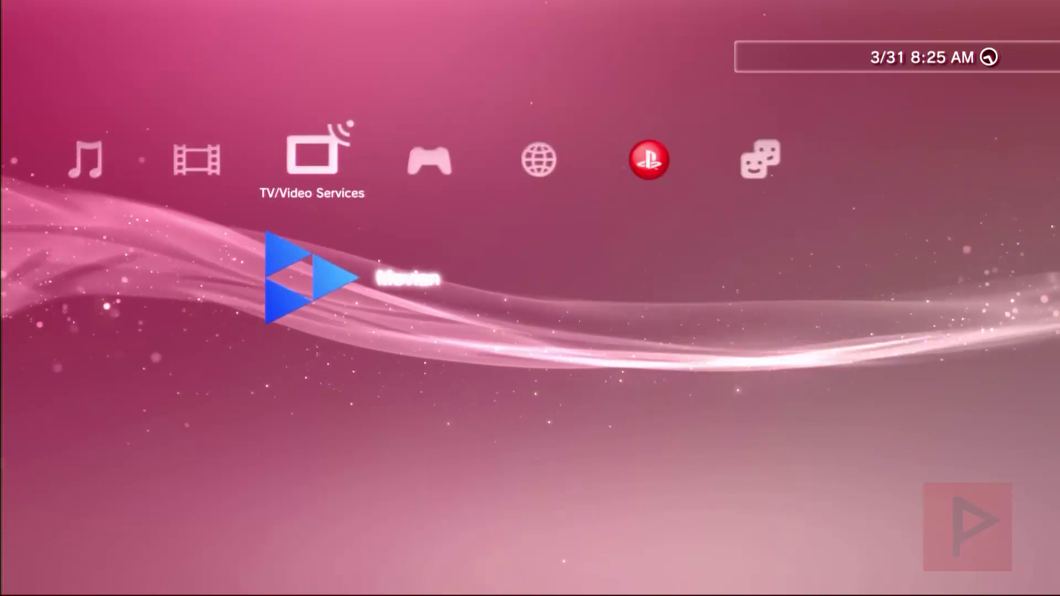
{"action": "key", "text": "Right"}
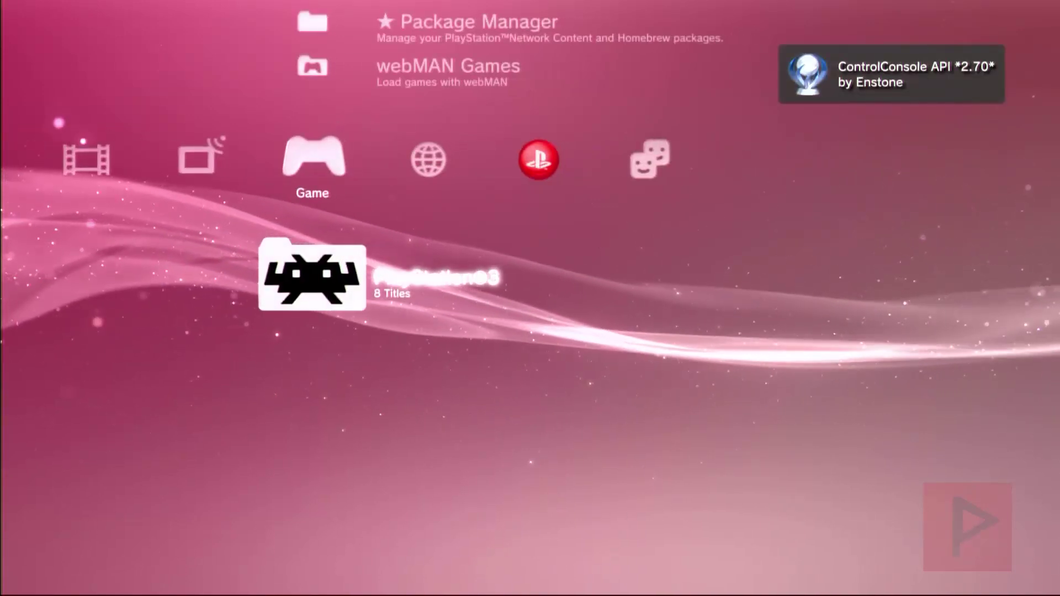
Review the installed homebrew titles in the PlayStation 3 folder, from Rebug Toolbox up to RetroArch PS3
{"action": "key", "text": "Right"}
{"action": "key", "text": "Left"}
{"action": "key", "text": "Up"}
{"action": "key", "text": "Down"}
{"action": "key", "text": "Return"}
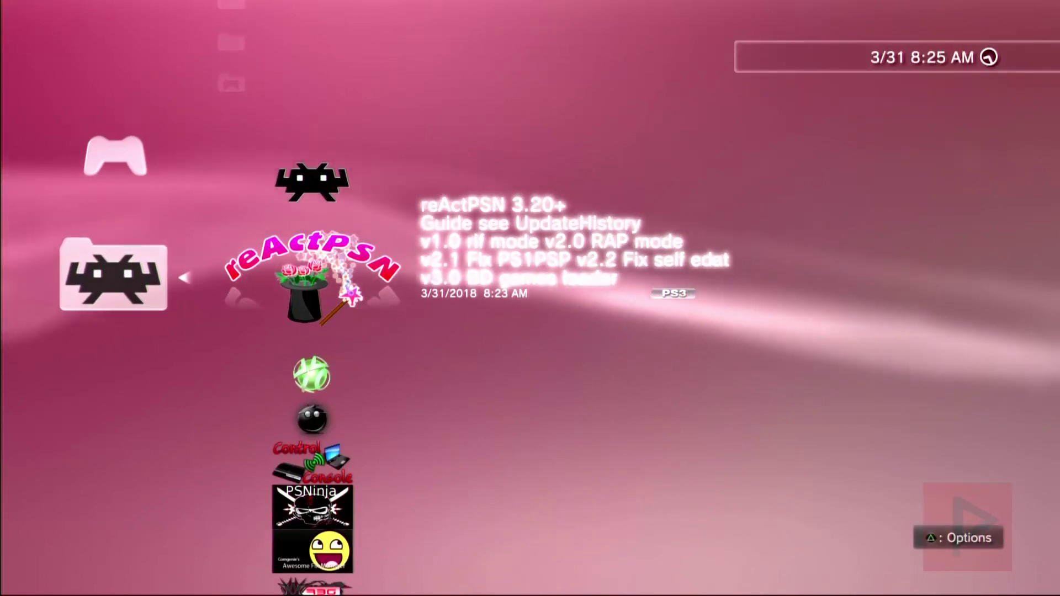
{"action": "key", "text": "Down"}
{"action": "key", "text": "Down"}
{"action": "key", "text": "Down"}
{"action": "key", "text": "Down"}
{"action": "key", "text": "Down"}
{"action": "key", "text": "Down"}
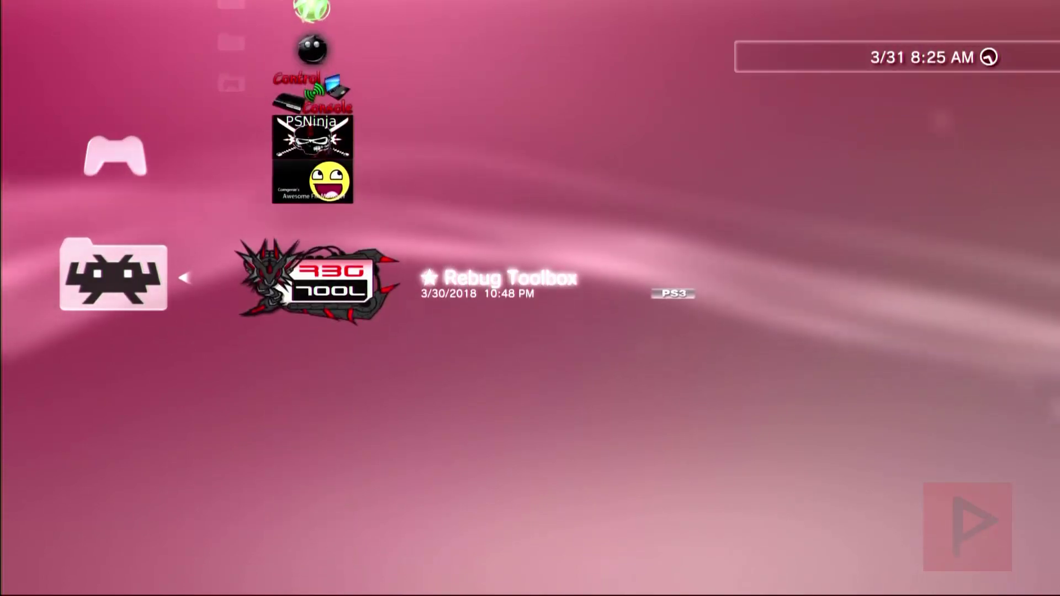
{"action": "key", "text": "Up"}
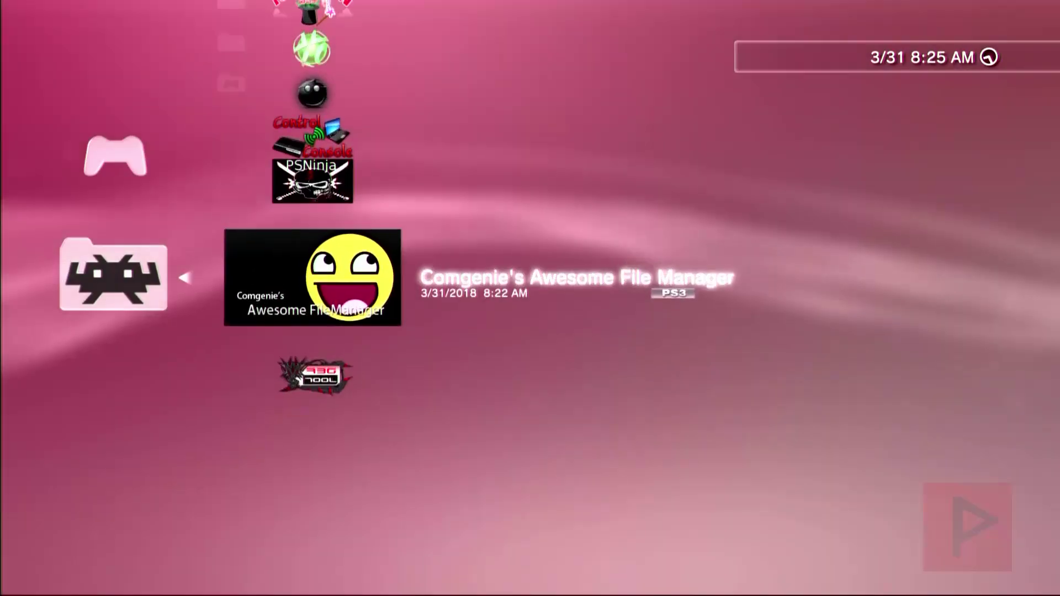
{"action": "key", "text": "Up"}
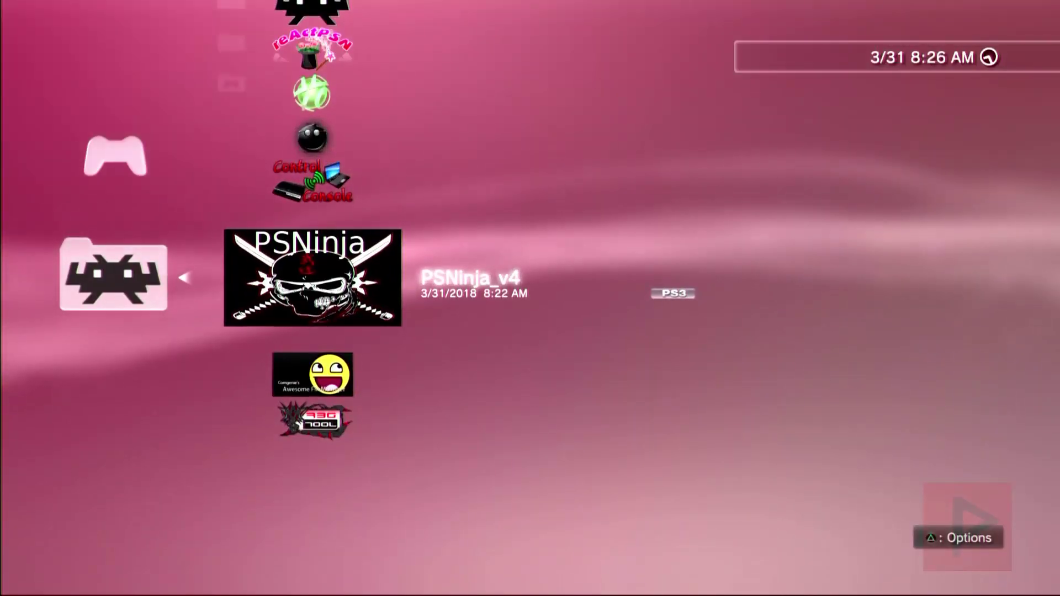
{"action": "key", "text": "Up"}
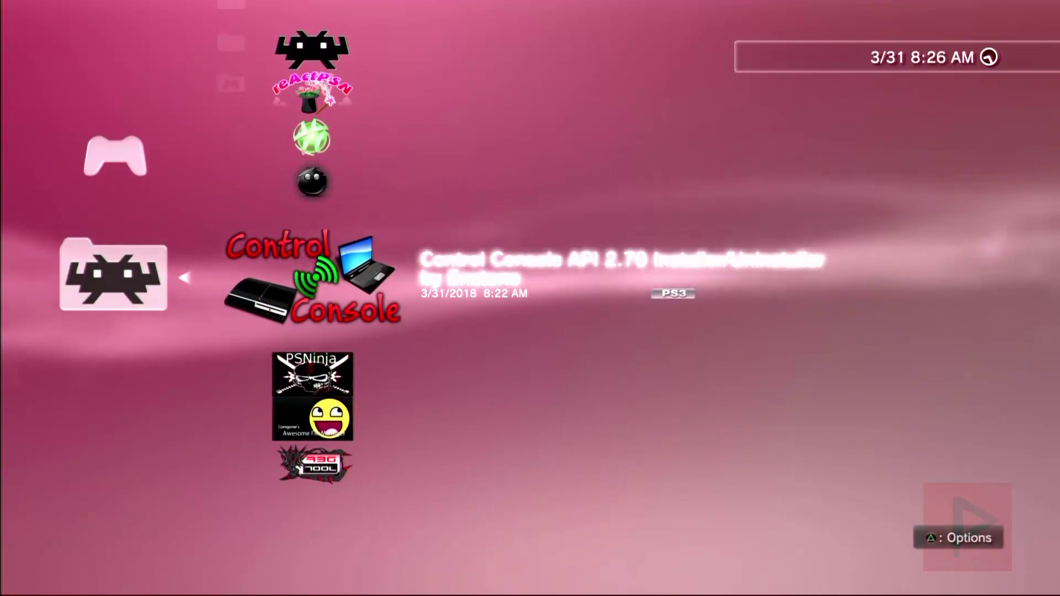
{"action": "key", "text": "Up"}
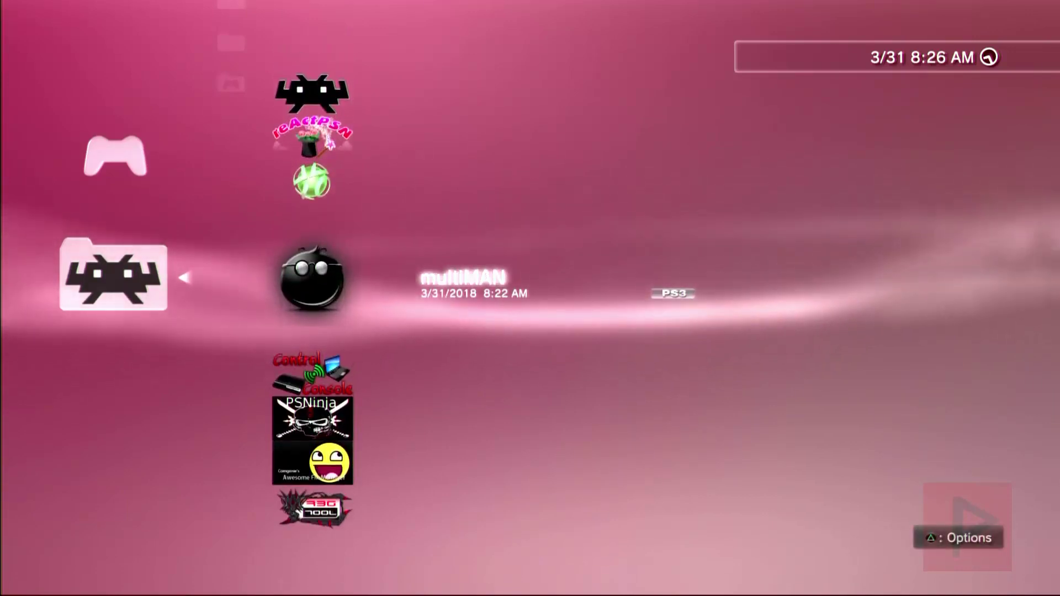
{"action": "key", "text": "Up"}
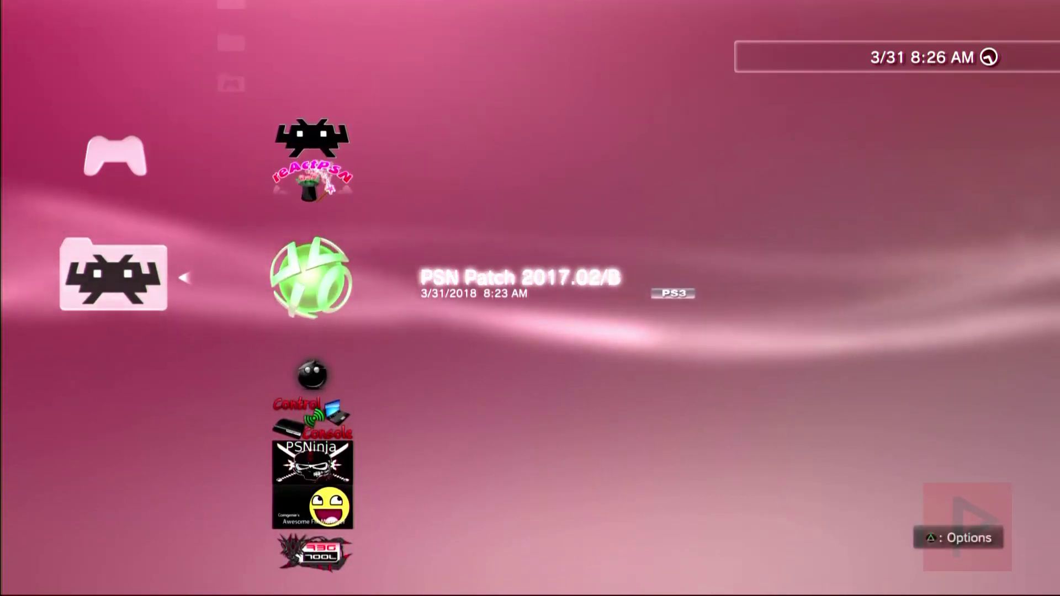
{"action": "key", "text": "Up"}
{"action": "key", "text": "Up"}
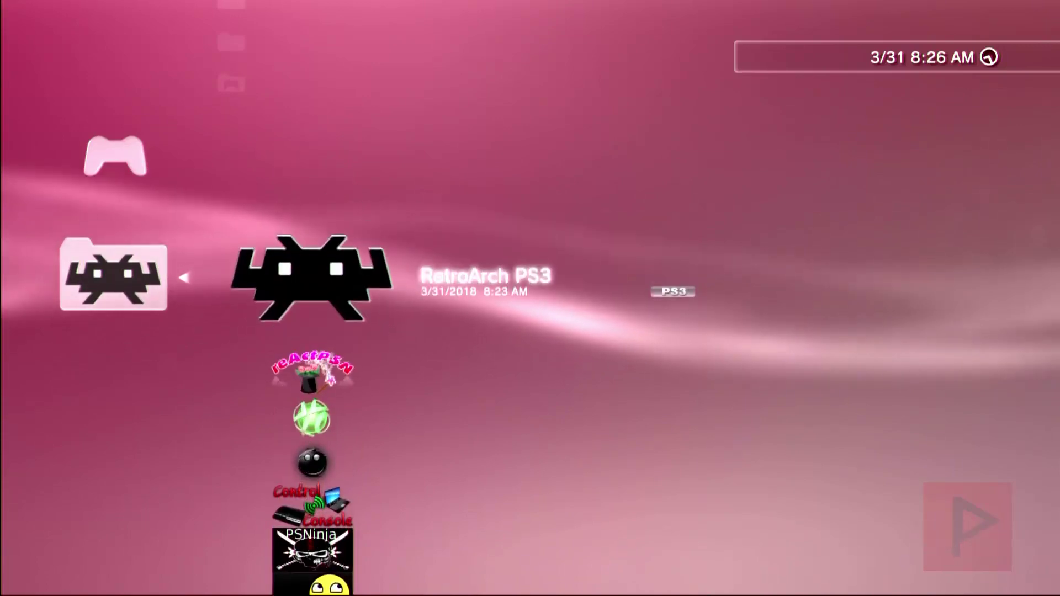
Launch multiMAN from the PlayStation 3 titles and accept its binding agreement
{"action": "key", "text": "Down"}
{"action": "key", "text": "Down"}
{"action": "key", "text": "Down"}
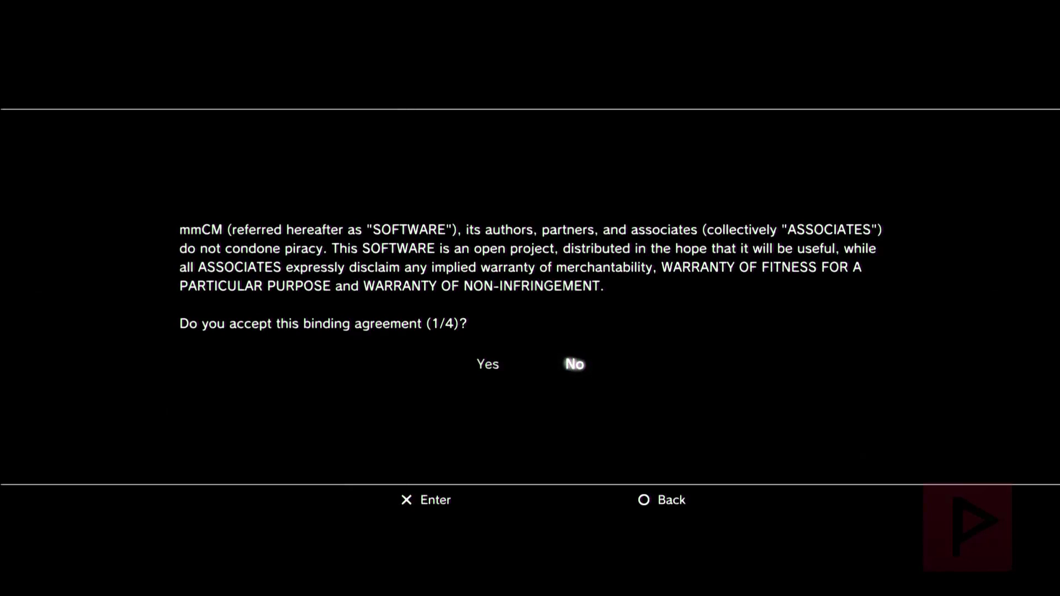
{"action": "key", "text": "Left"}
{"action": "key", "text": "Return"}
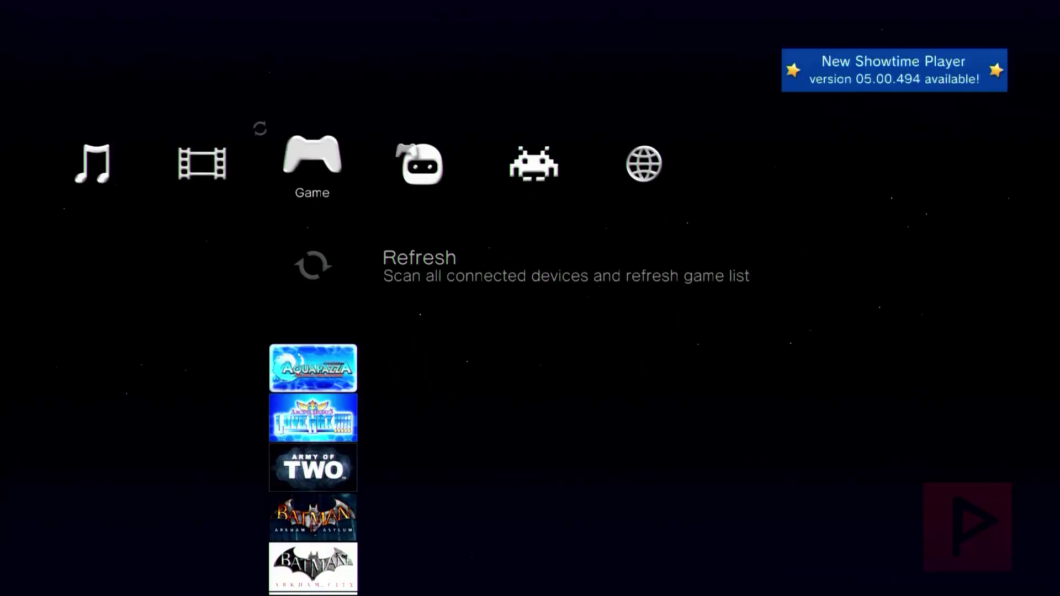
Set the Theme Audio option in multiMAN's settings to Disable
{"action": "key", "text": "Left"}
{"action": "key", "text": "Left"}
{"action": "key", "text": "Left"}
{"action": "key", "text": "Left"}
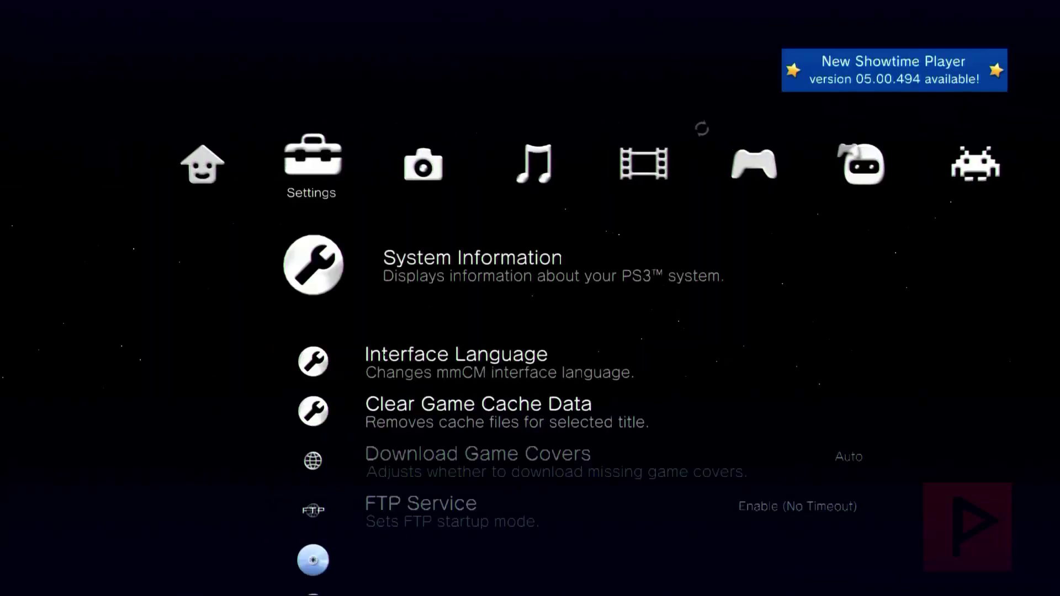
{"action": "key", "text": "Down"}
{"action": "key", "text": "Down"}
{"action": "key", "text": "Down"}
{"action": "key", "text": "Down"}
{"action": "key", "text": "Down"}
{"action": "key", "text": "Down"}
{"action": "key", "text": "Down"}
{"action": "key", "text": "Down"}
{"action": "key", "text": "Down"}
{"action": "key", "text": "Down"}
{"action": "key", "text": "Down"}
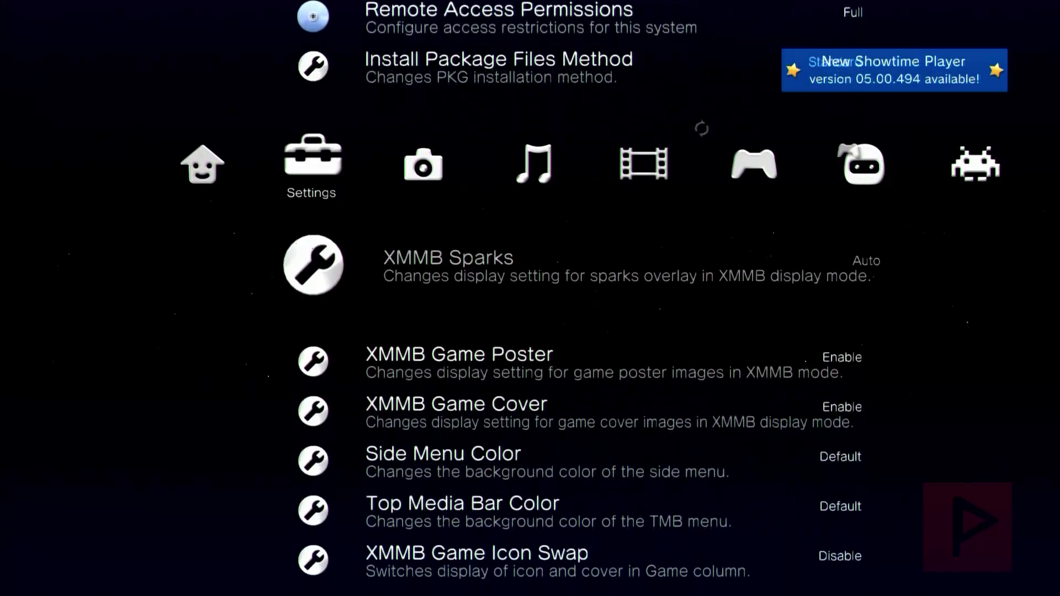
{"action": "key", "text": "Down"}
{"action": "key", "text": "Down"}
{"action": "key", "text": "Down"}
{"action": "key", "text": "Down"}
{"action": "key", "text": "Down"}
{"action": "key", "text": "Down"}
{"action": "key", "text": "Down"}
{"action": "key", "text": "Down"}
{"action": "key", "text": "Down"}
{"action": "key", "text": "Down"}
{"action": "key", "text": "Down"}
{"action": "key", "text": "Down"}
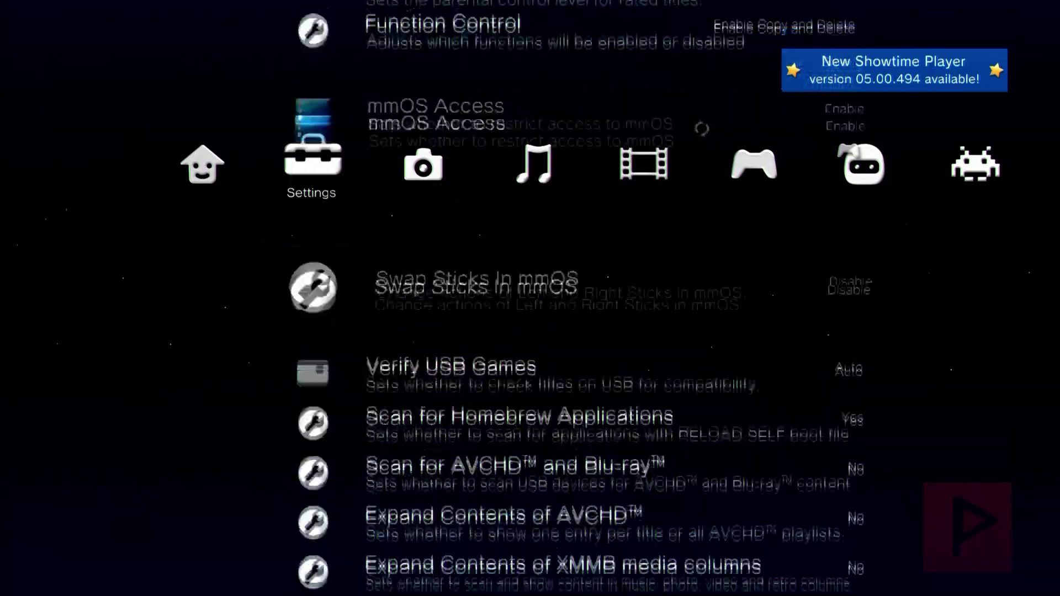
{"action": "key", "text": "Down"}
{"action": "key", "text": "Down"}
{"action": "key", "text": "Down"}
{"action": "key", "text": "Down"}
{"action": "key", "text": "Down"}
{"action": "key", "text": "Down"}
{"action": "key", "text": "Down"}
{"action": "key", "text": "Down"}
{"action": "key", "text": "Down"}
{"action": "key", "text": "Down"}
{"action": "key", "text": "Down"}
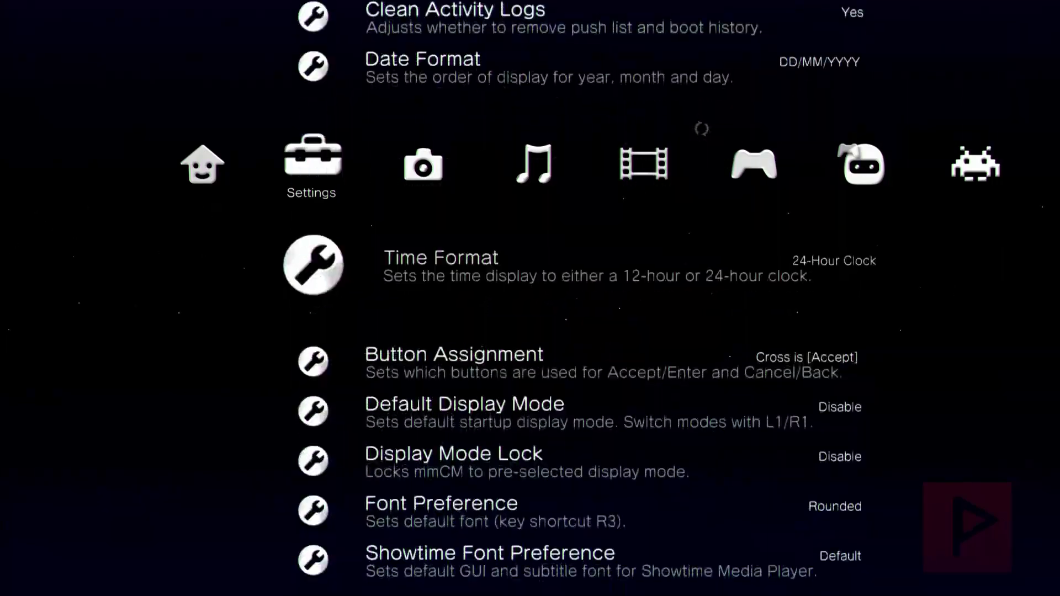
{"action": "key", "text": "Down"}
{"action": "key", "text": "Down"}
{"action": "key", "text": "Down"}
{"action": "key", "text": "Down"}
{"action": "key", "text": "Return"}
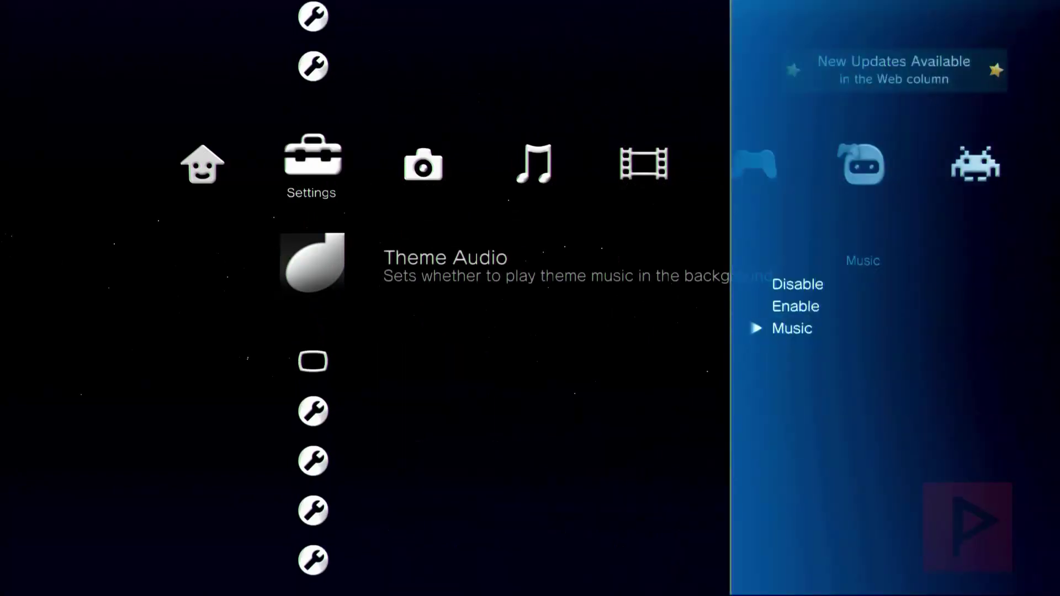
{"action": "key", "text": "Return"}
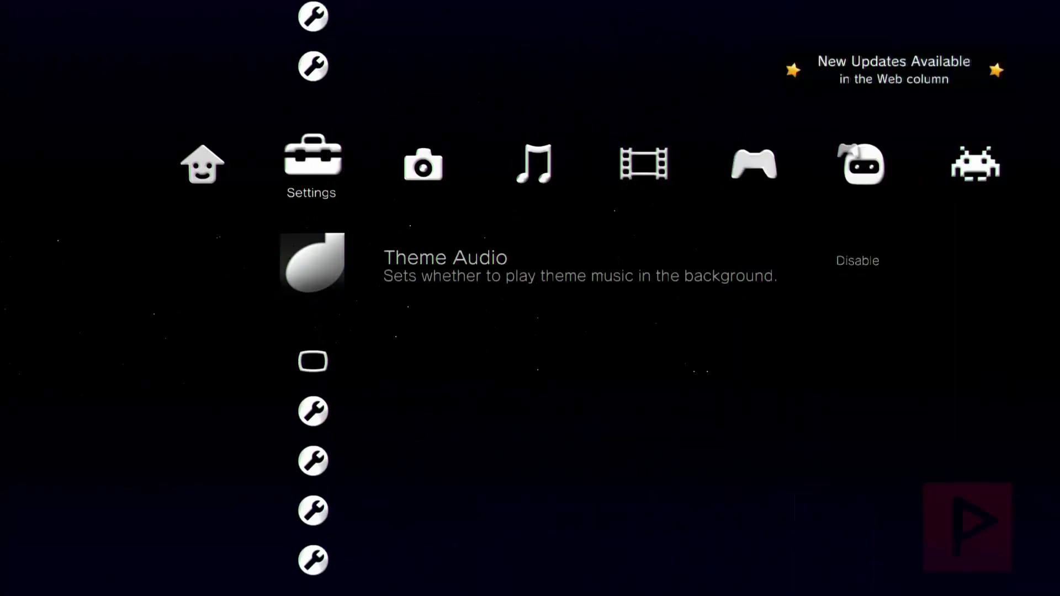
Start copying the Call of Duty: Black Ops title stored on USB from multiMAN's game list
{"action": "key", "text": "Right"}
{"action": "key", "text": "Right"}
{"action": "key", "text": "Right"}
{"action": "key", "text": "Right"}
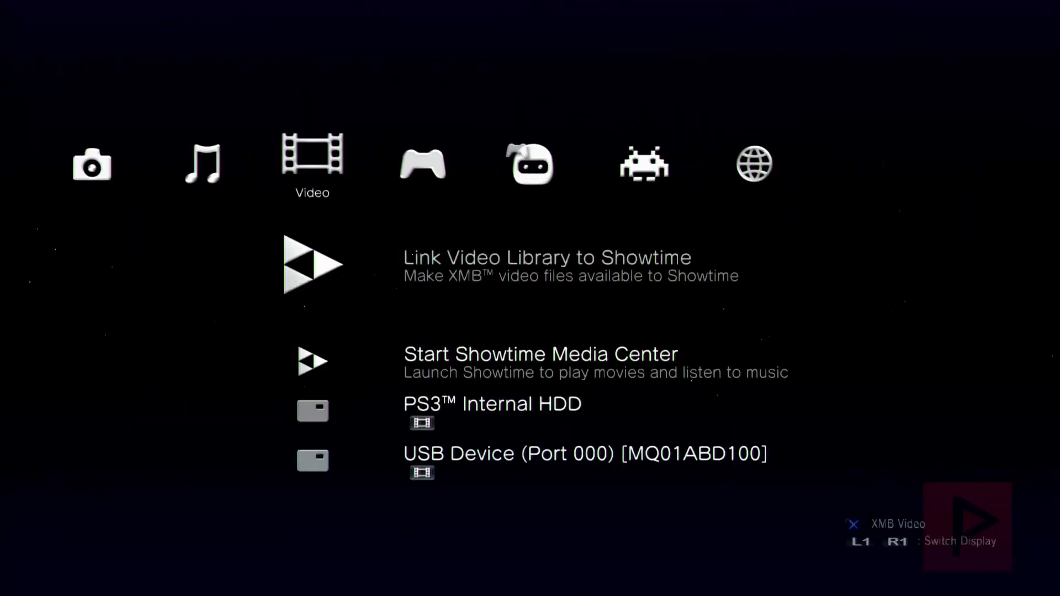
{"action": "key", "text": "Up"}
{"action": "key", "text": "Up"}
{"action": "key", "text": "Up"}
{"action": "key", "text": "Up"}
{"action": "key", "text": "Up"}
{"action": "key", "text": "Up"}
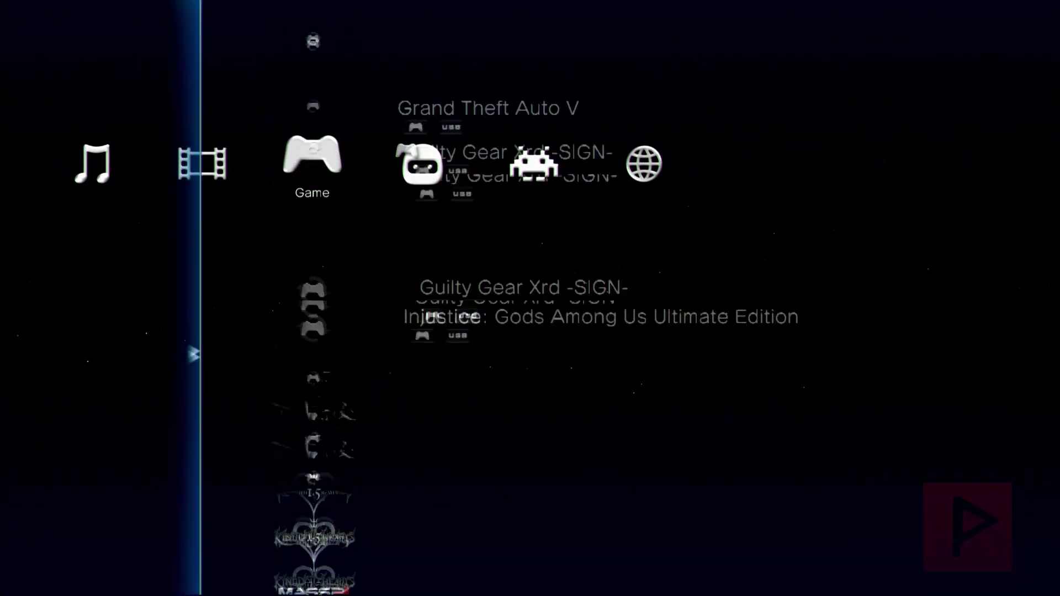
{"action": "key", "text": "Up"}
{"action": "key", "text": "Up"}
{"action": "key", "text": "Up"}
{"action": "key", "text": "Up"}
{"action": "key", "text": "Up"}
{"action": "key", "text": "Up"}
{"action": "key", "text": "Up"}
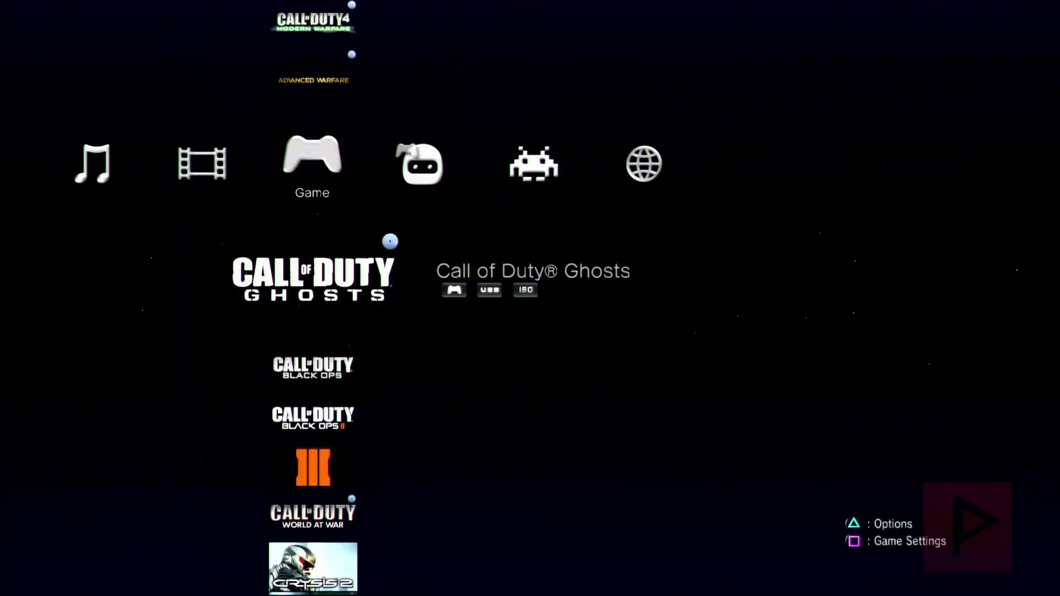
{"action": "key", "text": "Down"}
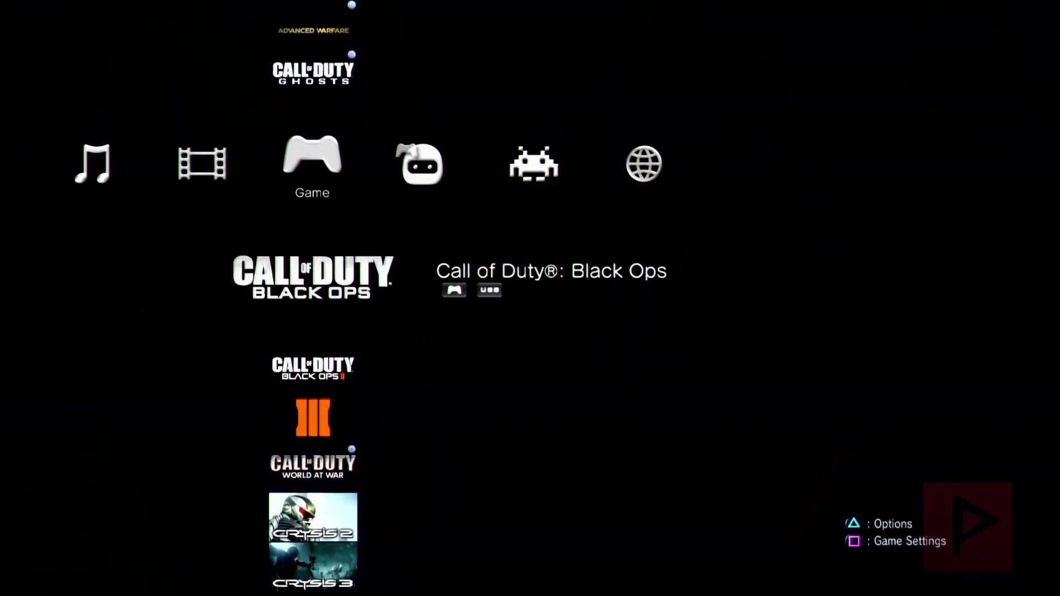
{"action": "key", "text": "Menu"}
{"action": "key", "text": "Up"}
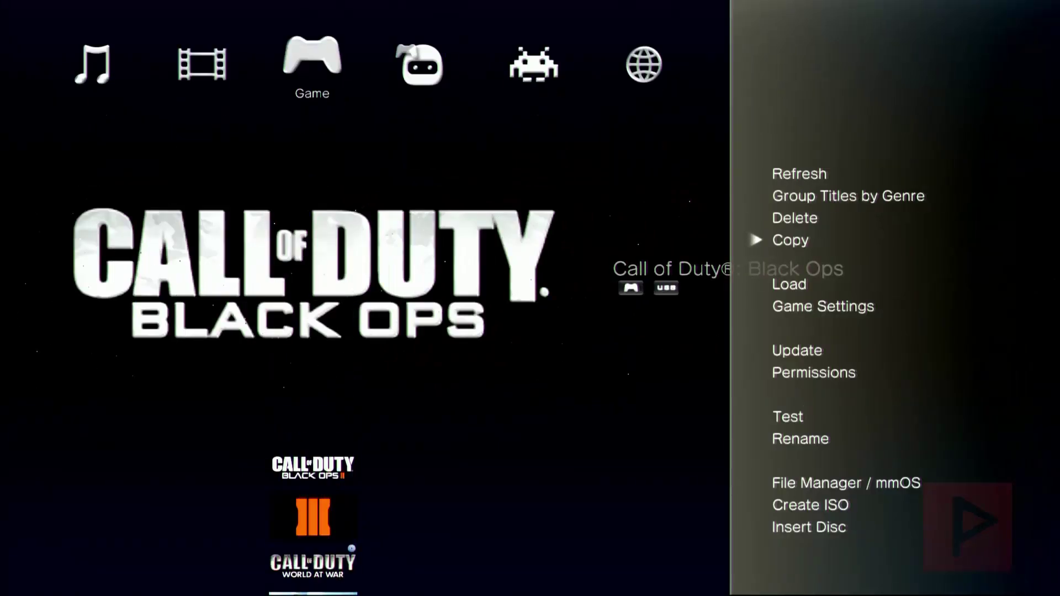
{"action": "key", "text": "Return"}
{"action": "key", "text": "Return"}
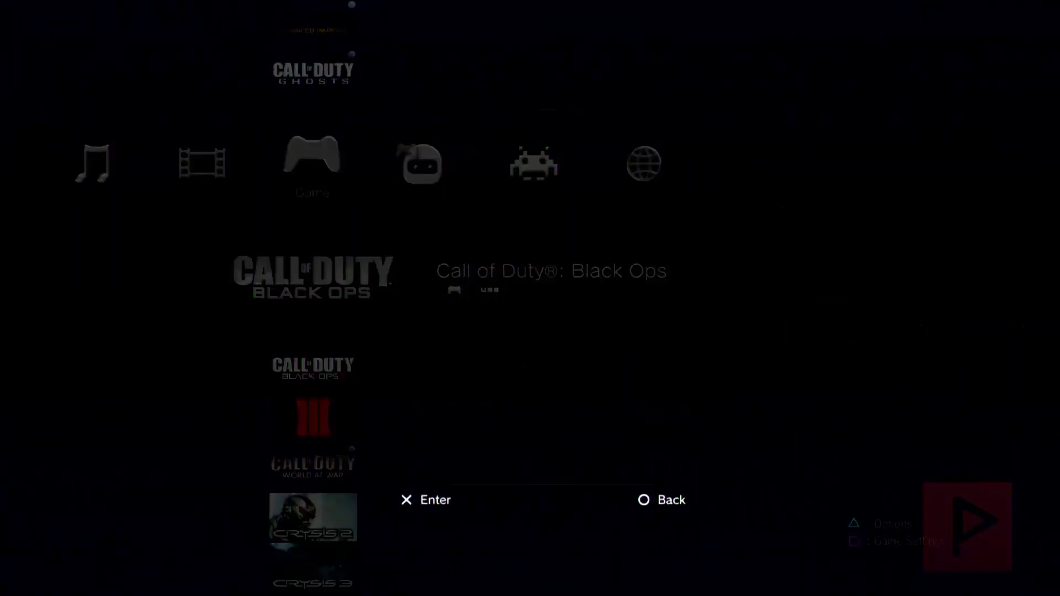